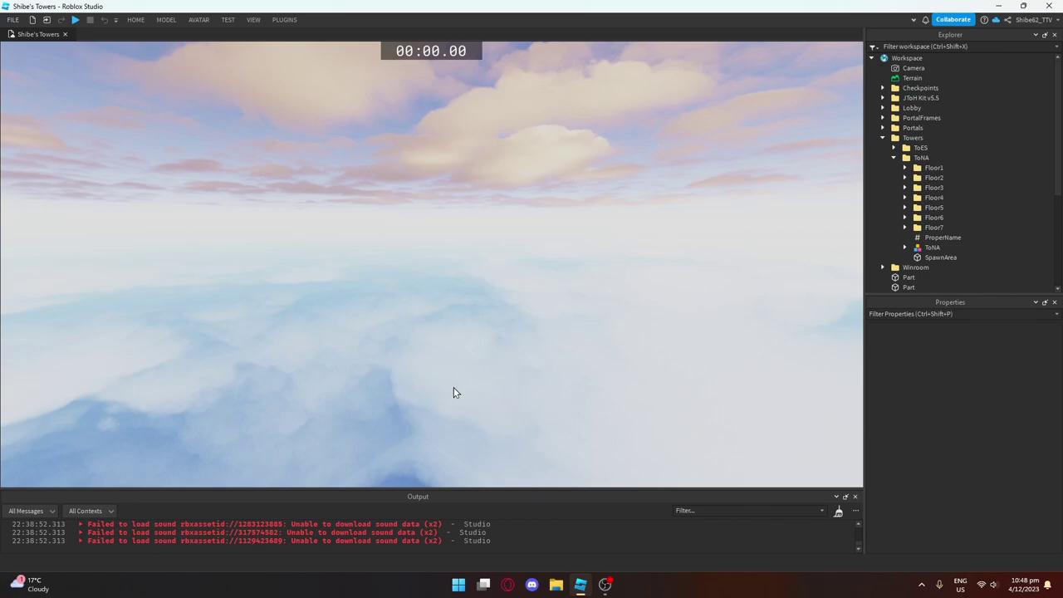
right_click_drag(431, 325, 422, 324)
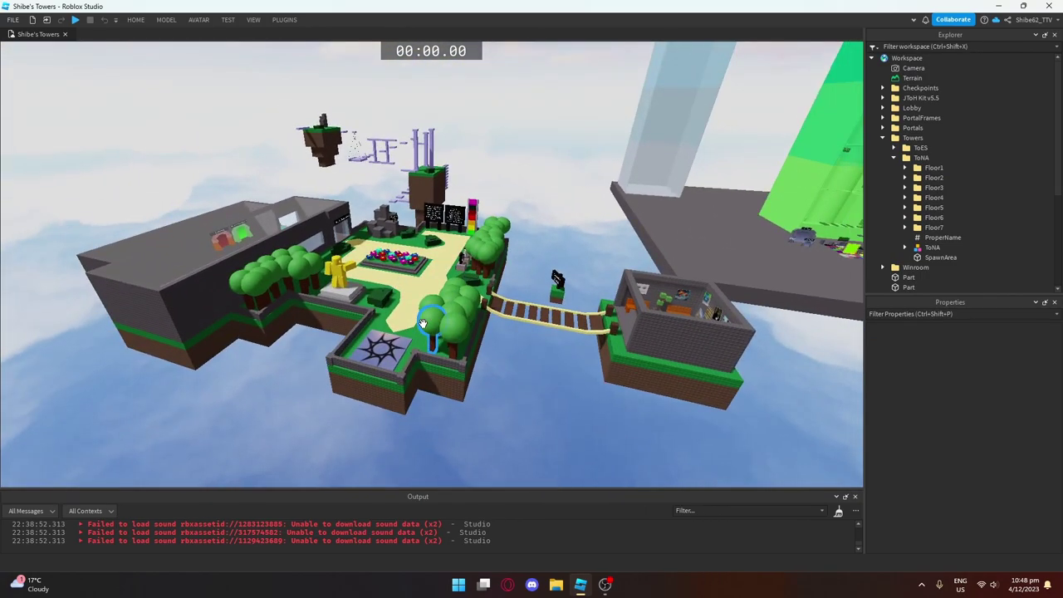
scroll(422, 324, "up", 2)
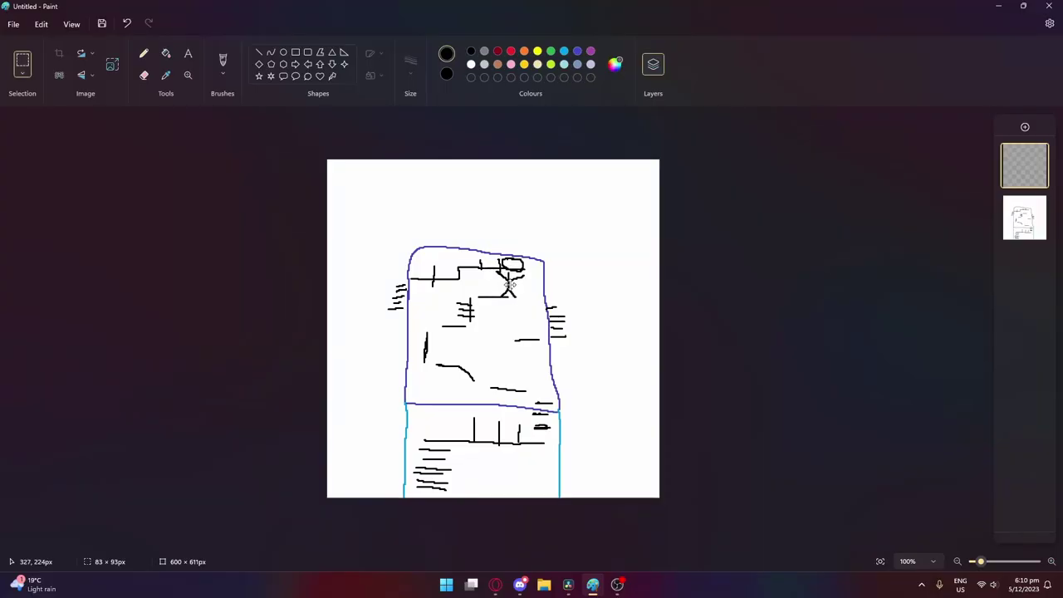
- Switch to Paint, move the selected stick figure toward the tower sketch's right edge, and set the drawing colour to green
mouse_move(519, 287)
left_mouse_down()
mouse_move(531, 320)
mouse_move(551, 304)
mouse_move(507, 220)
mouse_move(386, 256)
mouse_move(392, 312)
mouse_move(400, 262)
mouse_move(509, 258)
mouse_move(516, 223)
mouse_move(513, 248)
mouse_move(522, 225)
mouse_move(521, 253)
mouse_move(570, 283)
left_mouse_up()
left_click(511, 51)
left_click(551, 51)
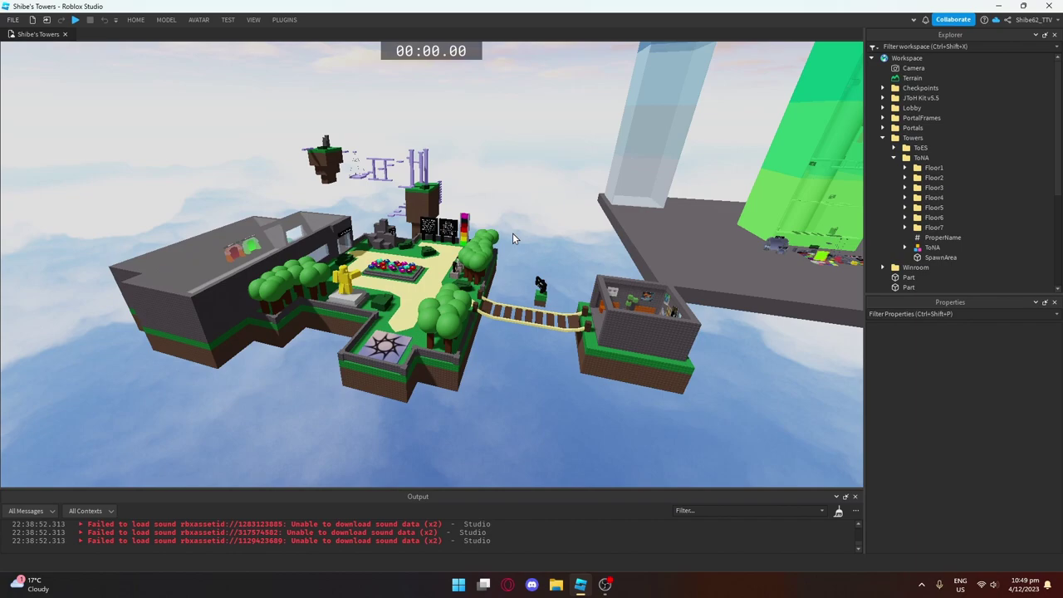
- Switch to Roblox Studio and examine the overall lobby layout, including the main island, rope bridge and side building
key("a")
right_click_drag(510, 427, 510, 415)
key("a")
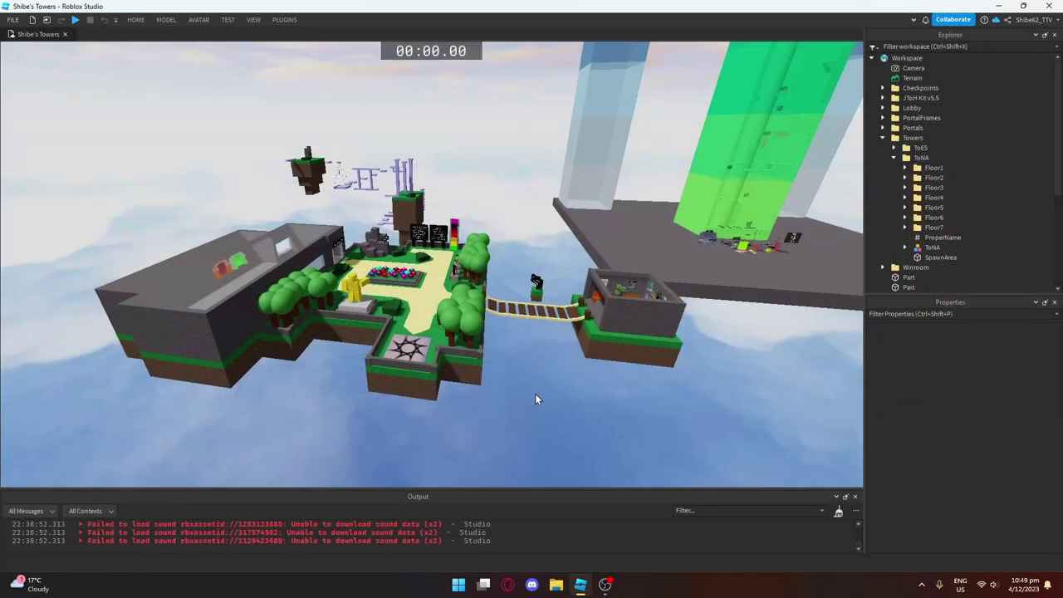
right_click_drag(536, 393, 579, 415)
scroll(577, 409, "down", 4)
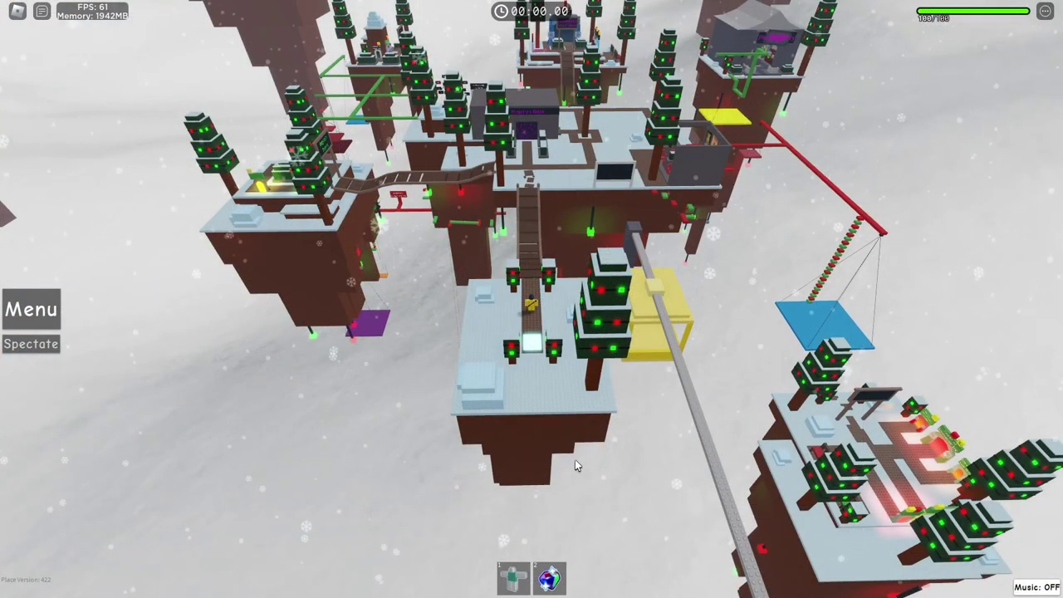
- Switch to the running Roblox game and walk the character from the snowy spawn island onto the bridge to view its lobby
key("w")
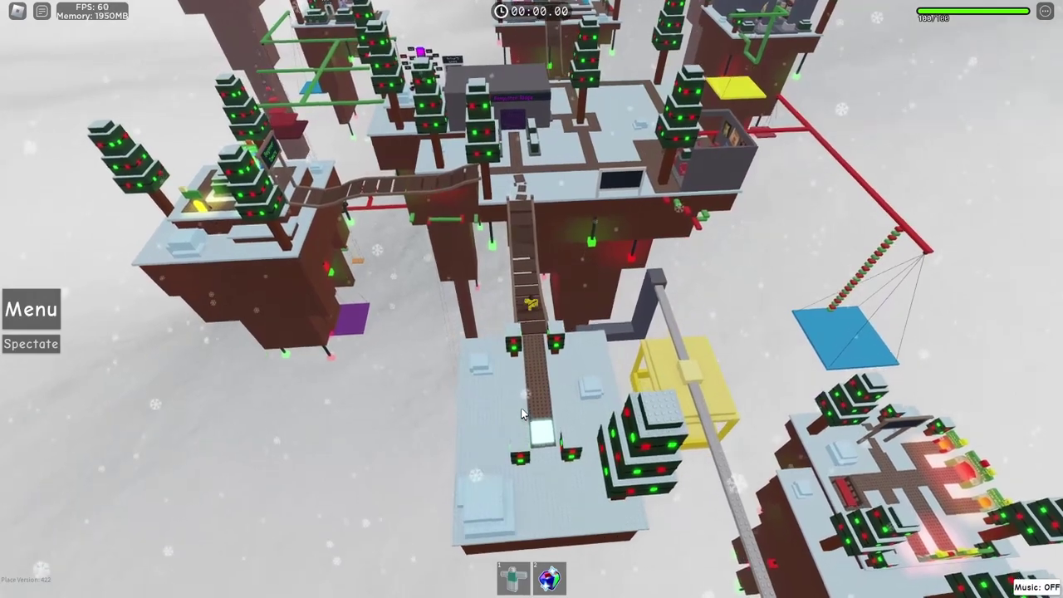
right_click_drag(521, 412, 521, 407)
key("a")
scroll(521, 408, "up", 5)
scroll(522, 412, "down", 10)
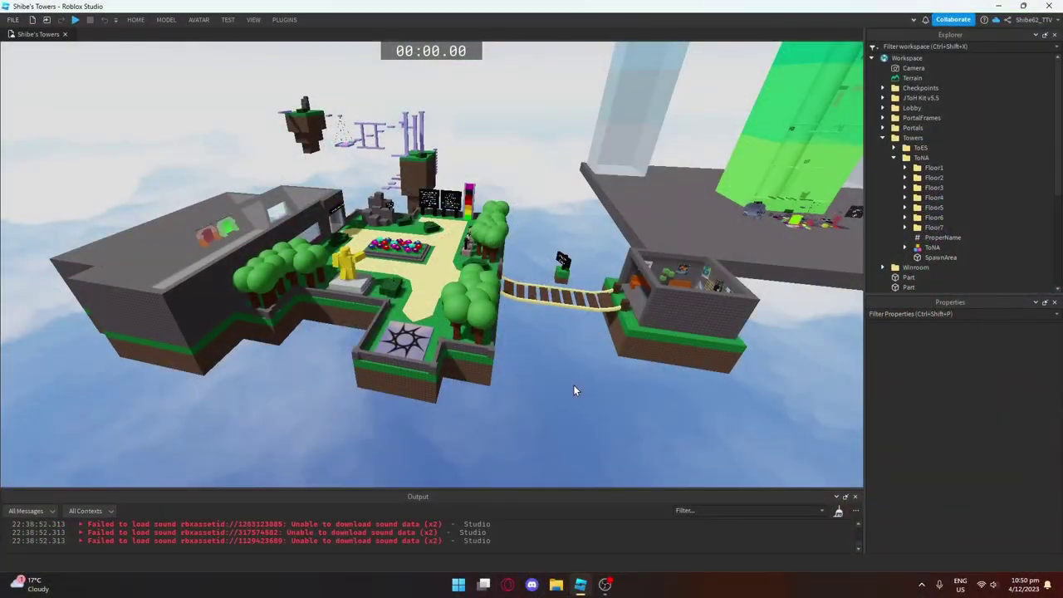
- Return to Roblox Studio and examine the lobby garden, flower bed and the entrance of the dark building
right_click_drag(569, 394, 560, 395)
key("a")
key("w")
key("s")
key("w")
key("s")
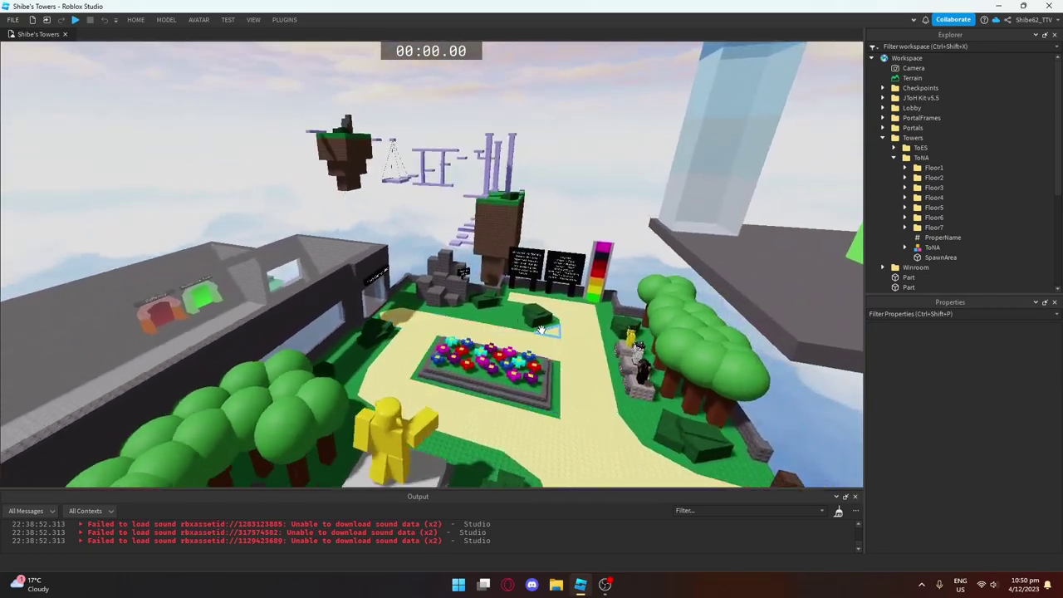
key("w")
key("s")
right_click_drag(510, 334, 510, 335)
key("w")
key("s")
key("w")
scroll(515, 301, "up", 2)
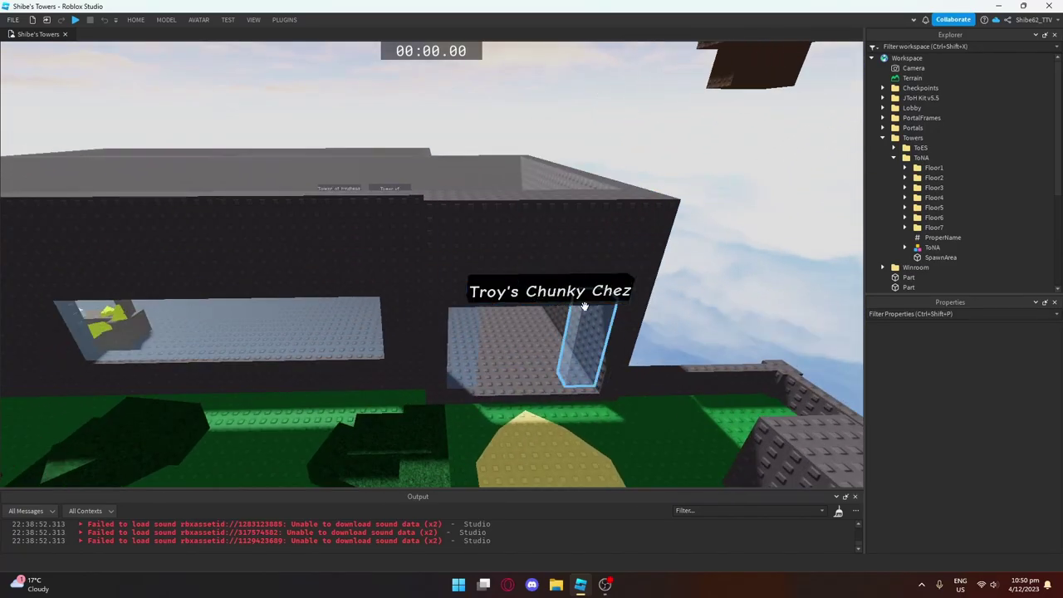
scroll(576, 307, "down", 2)
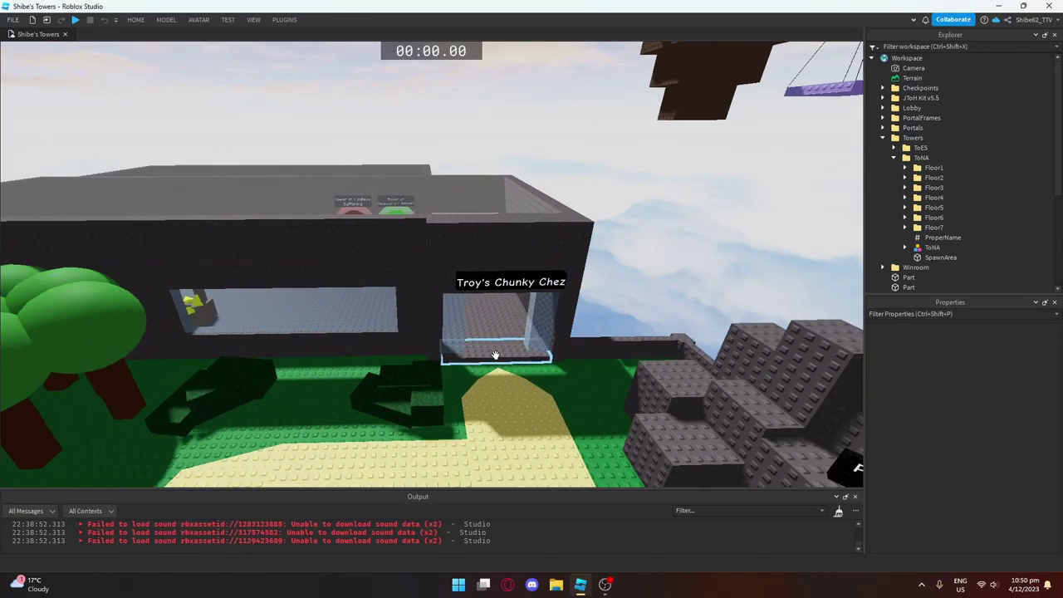
- Go inside the dark building and examine the market stall with the red-and-white striped awning
key("w")
right_click_drag(494, 357, 493, 358)
key("w")
key("s")
key("w")
key("w")
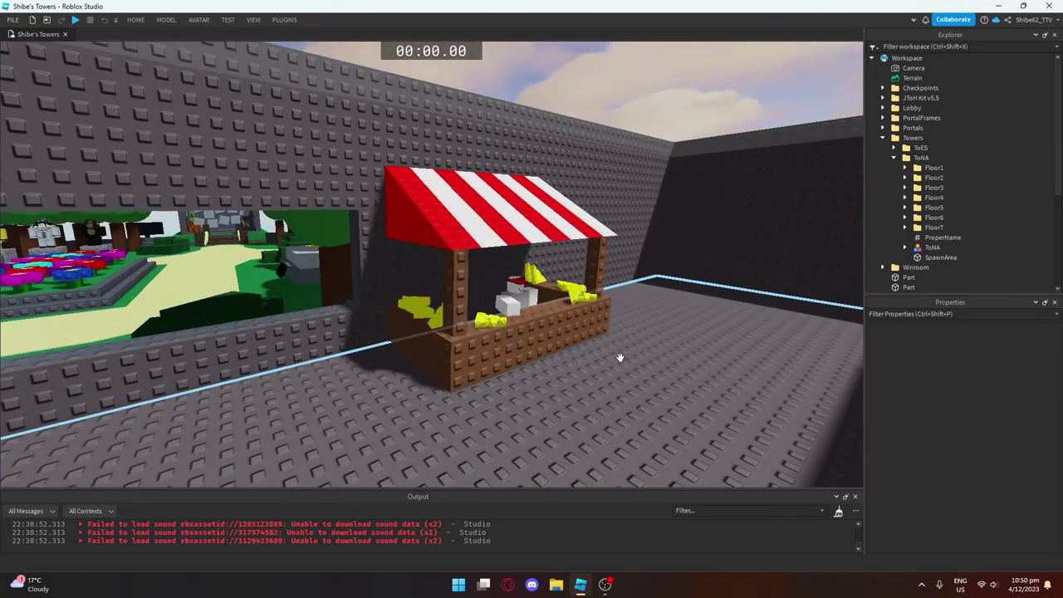
- Examine the Tower of Endless Suffering and Tower of Newcomers Ascent portals inside the building
key("d")
right_click_drag(617, 359, 617, 361)
key("a")
key("w")
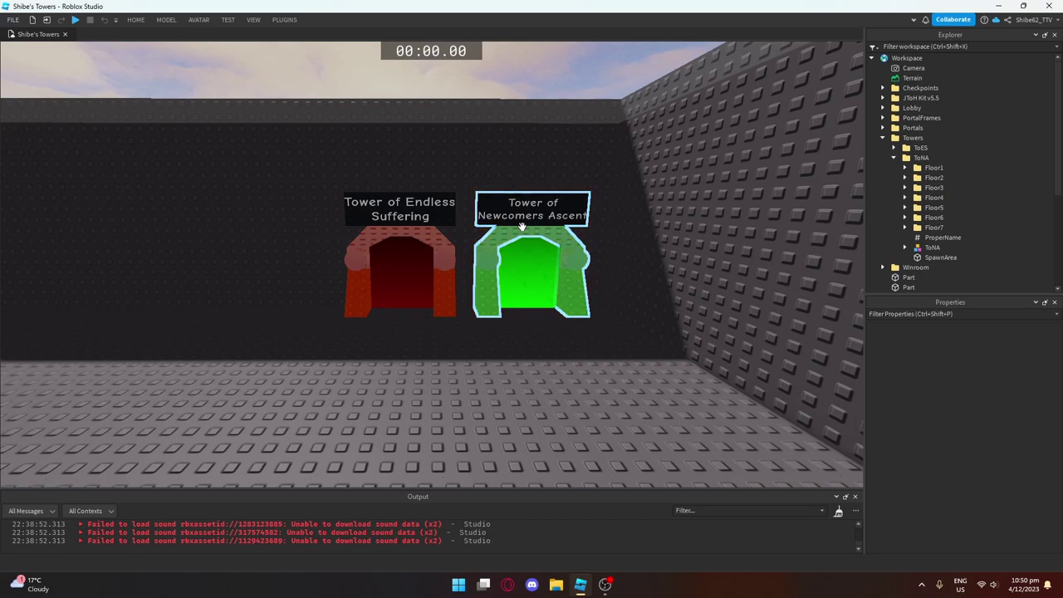
left_click(517, 225)
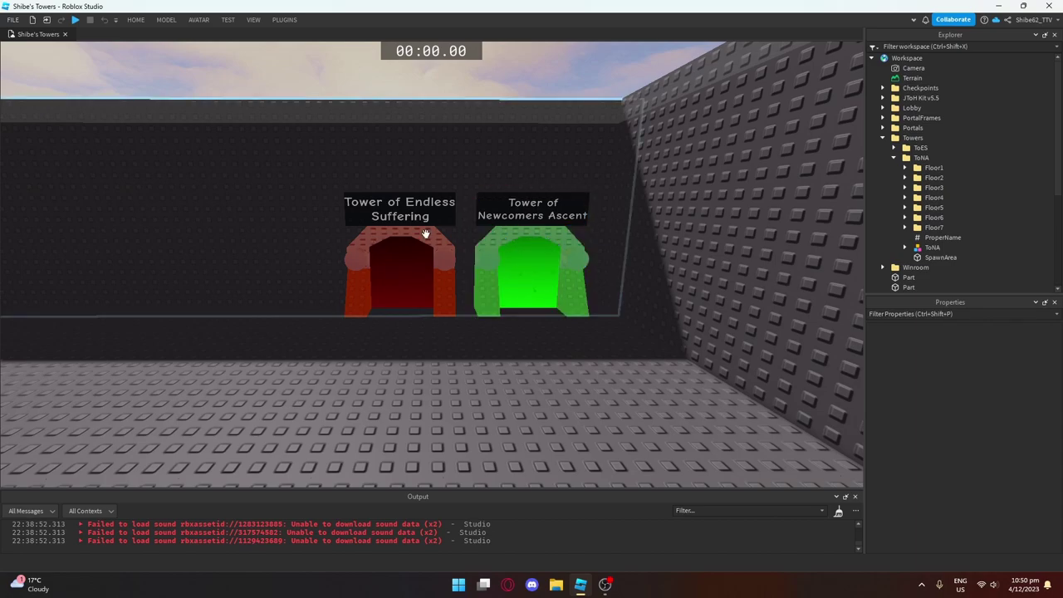
left_click(382, 216)
left_click(381, 225)
left_click(379, 231)
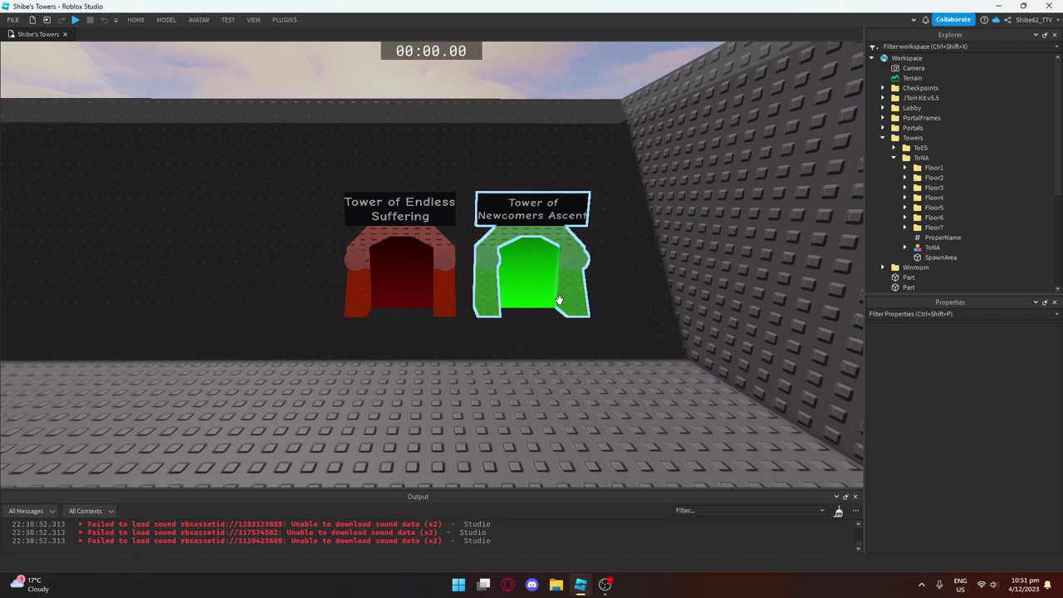
- Leave the portal room and examine the owner and builder statues in front of the lobby's row of trees
right_click_drag(587, 342, 587, 342)
scroll(587, 342, "down", 2)
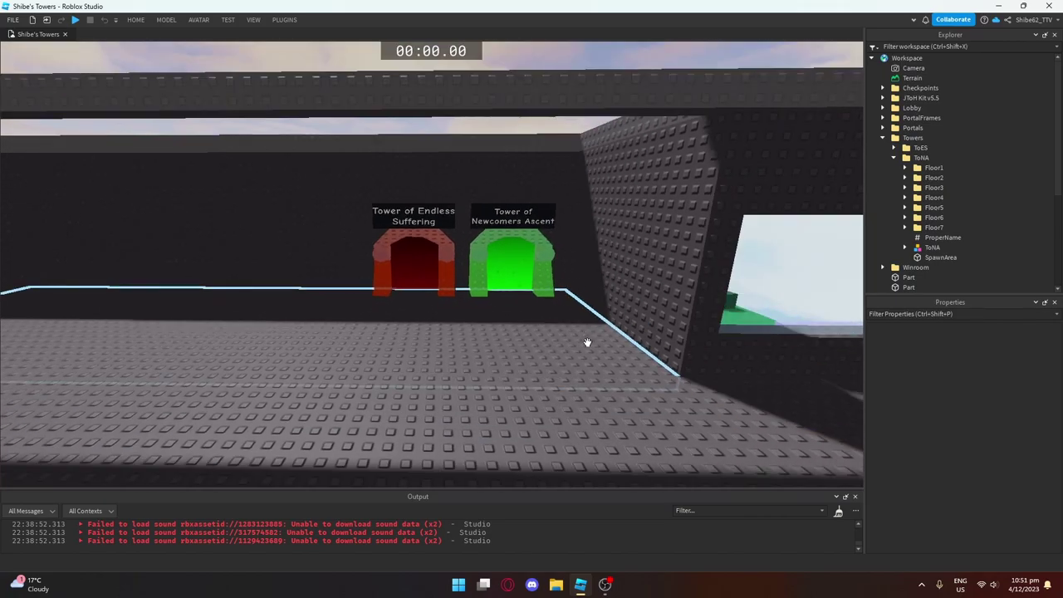
scroll(586, 342, "down", 10)
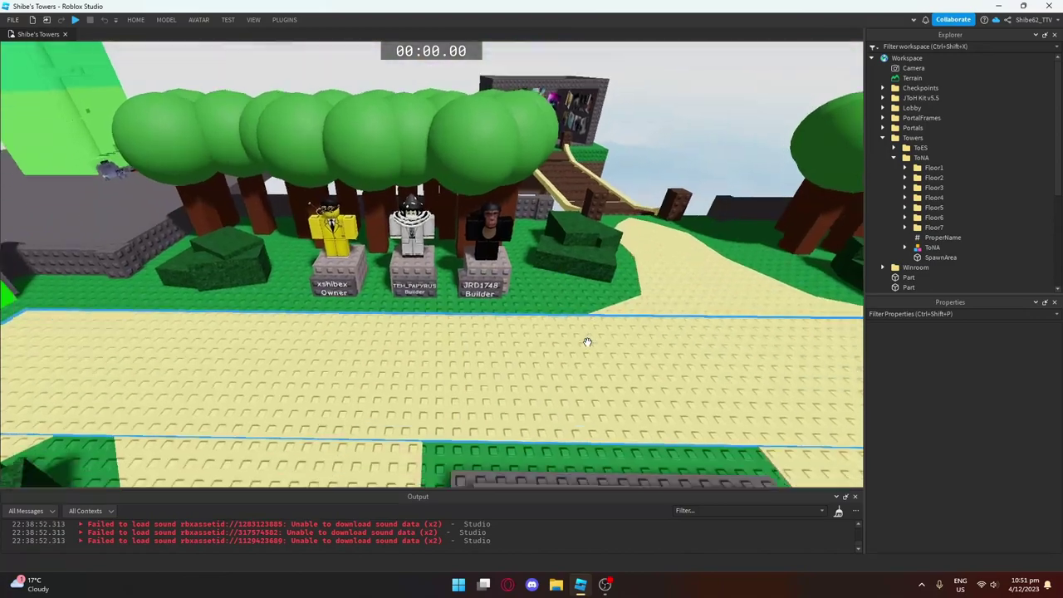
scroll(586, 342, "up", 6)
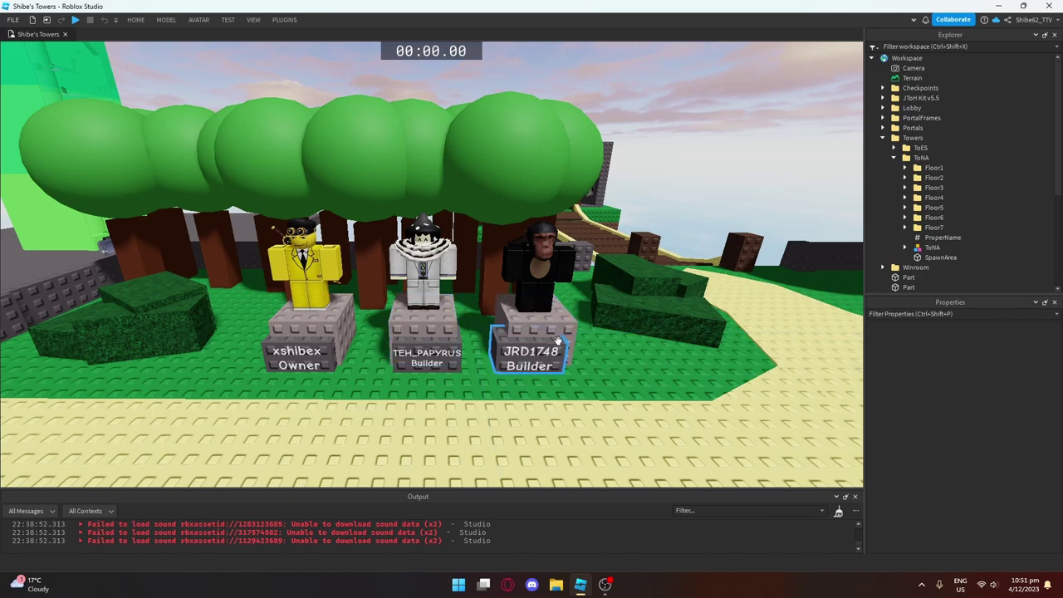
scroll(612, 371, "down", 5)
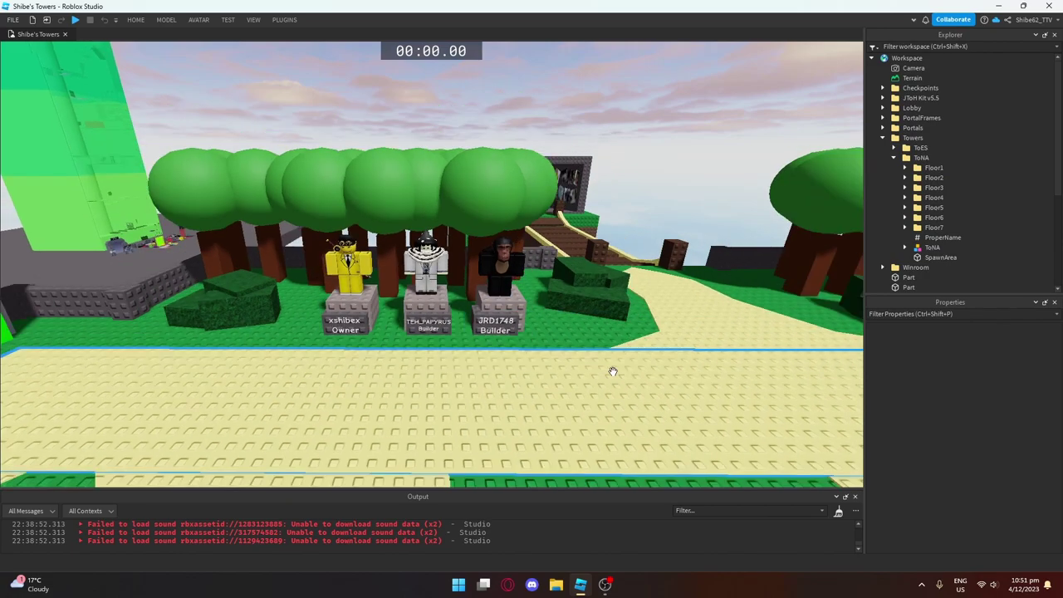
right_click_drag(612, 370, 484, 328)
scroll(615, 343, "down", 10)
key("w")
key("a")
scroll(535, 367, "up", 3)
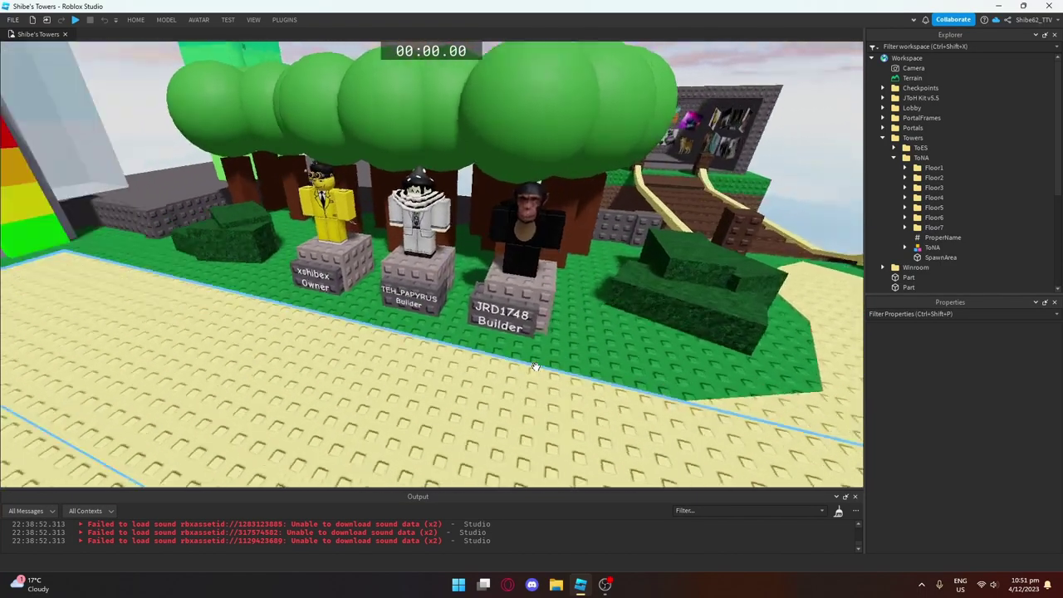
scroll(536, 367, "down", 6)
- Survey the whole lobby island from a distance, and fly over to the platform holding the towers
right_click_drag(536, 367, 620, 341)
key("d")
key("a")
key("w")
key("w")
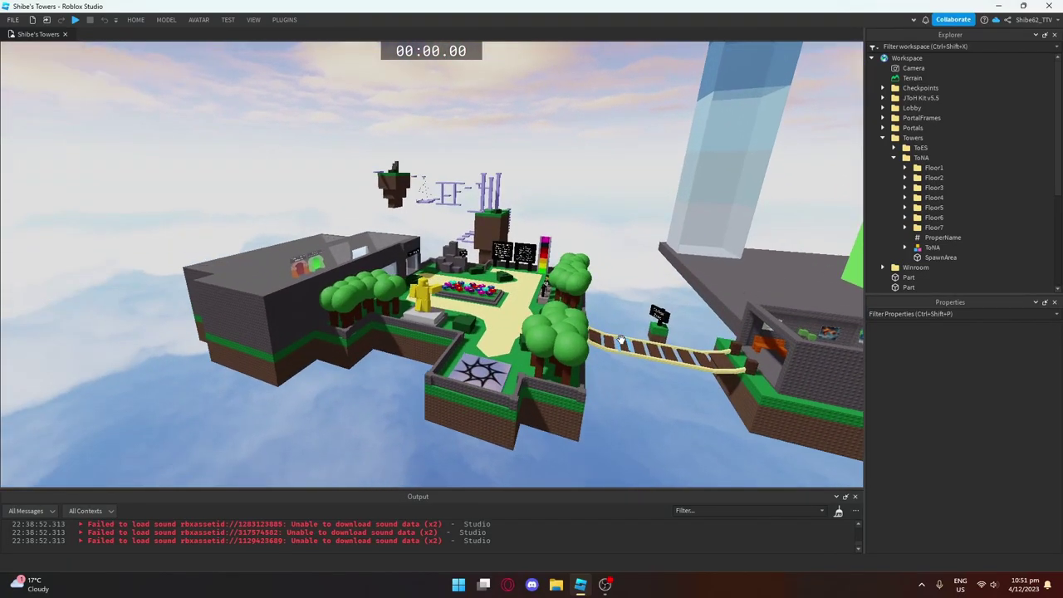
right_click_drag(563, 395, 563, 395)
key("s")
key("d")
key("w")
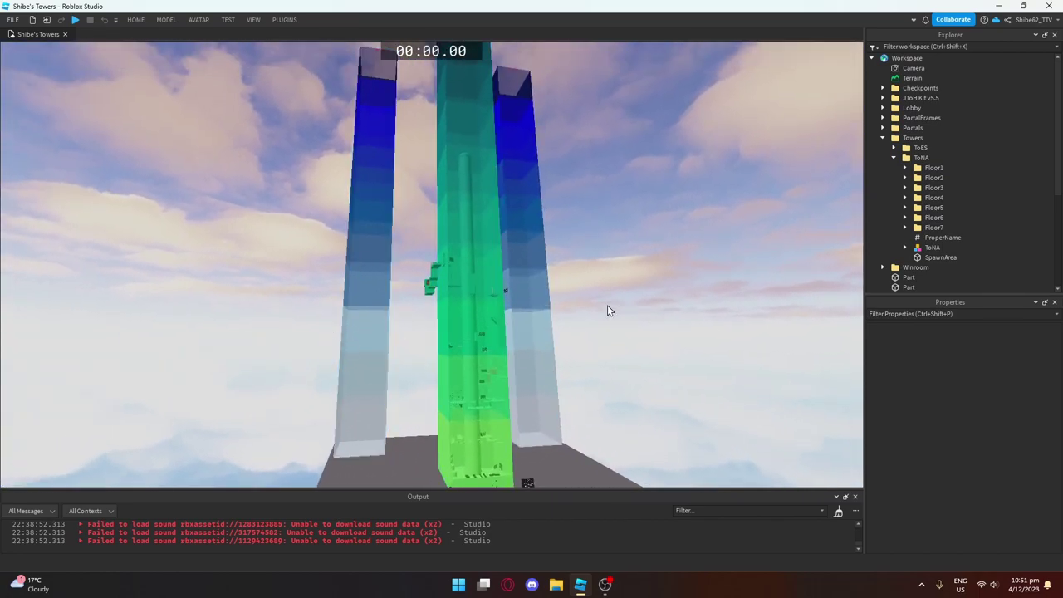
- Examine the green tower and the two blue tower frames behind it from base to top
key("s")
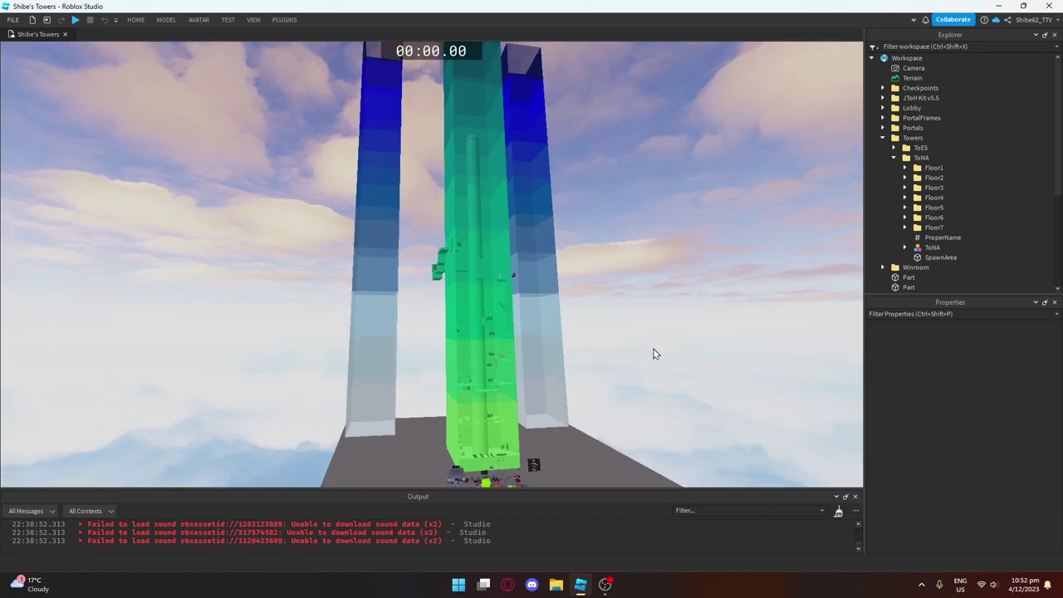
right_click_drag(474, 323, 477, 427)
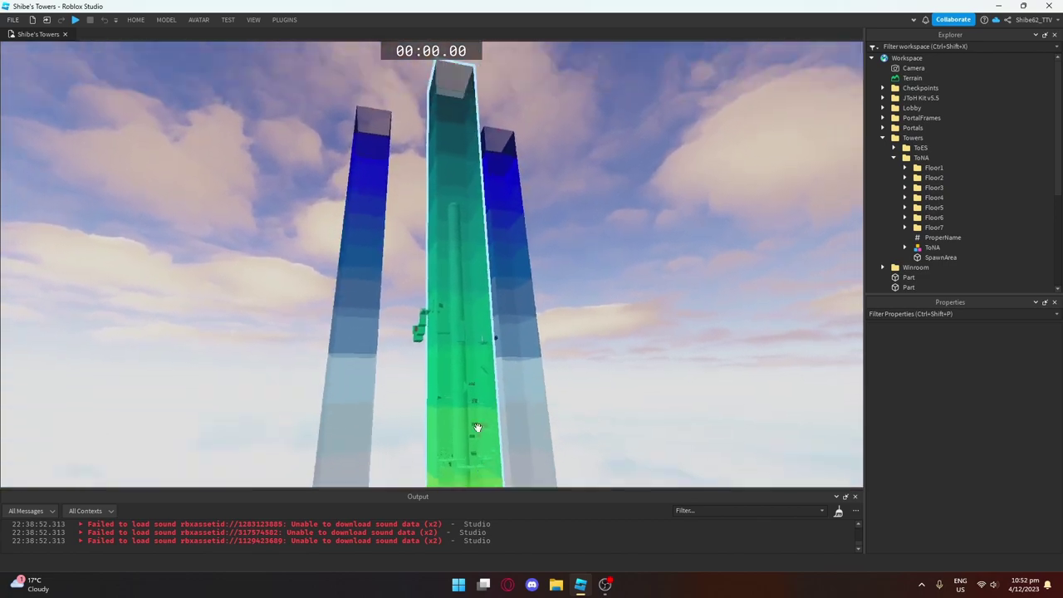
right_click_drag(488, 229, 486, 251)
key("s")
key("s")
right_click_drag(570, 274, 569, 274)
key("d")
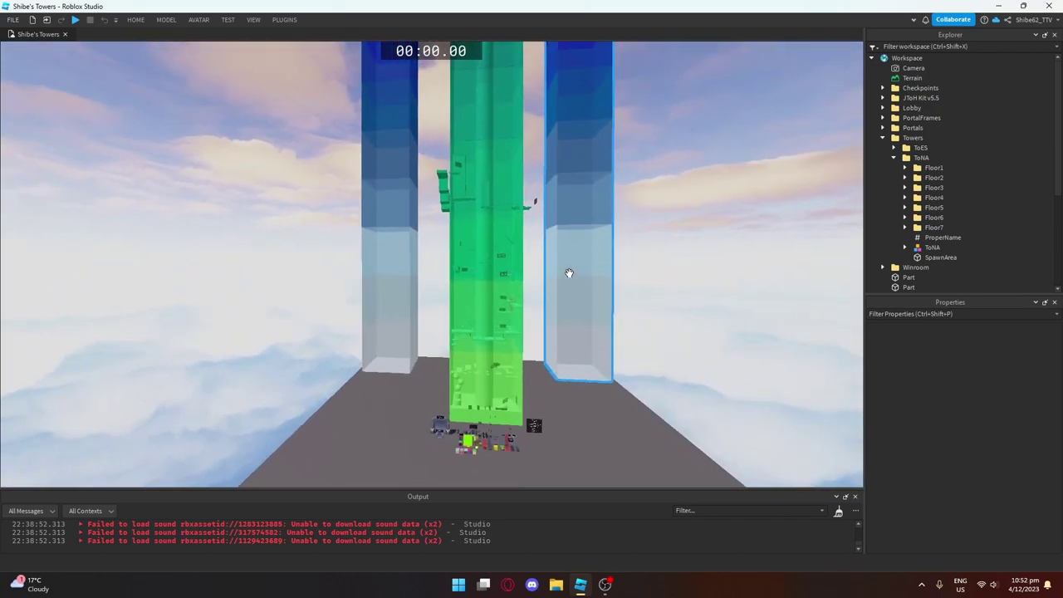
right_click_drag(556, 379, 556, 379)
right_click_drag(549, 253, 547, 252)
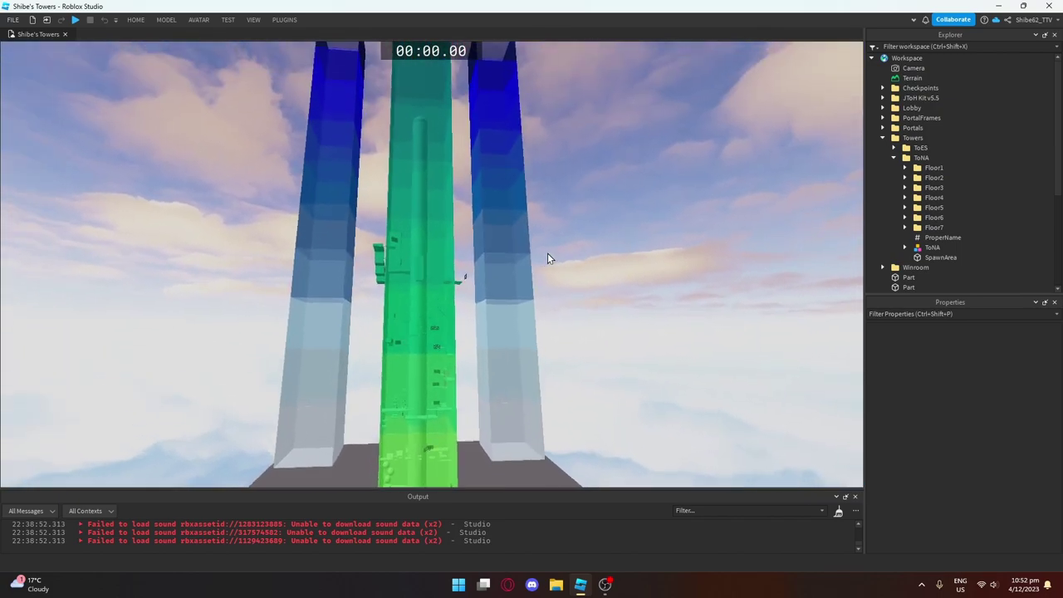
key("d")
key("s")
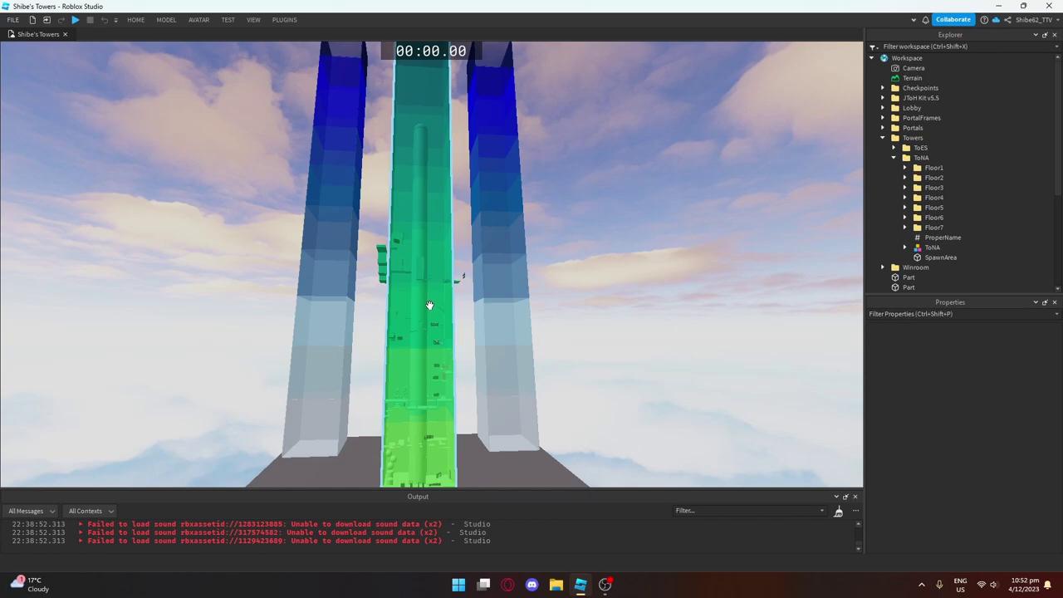
key("w")
scroll(457, 324, "down", 2)
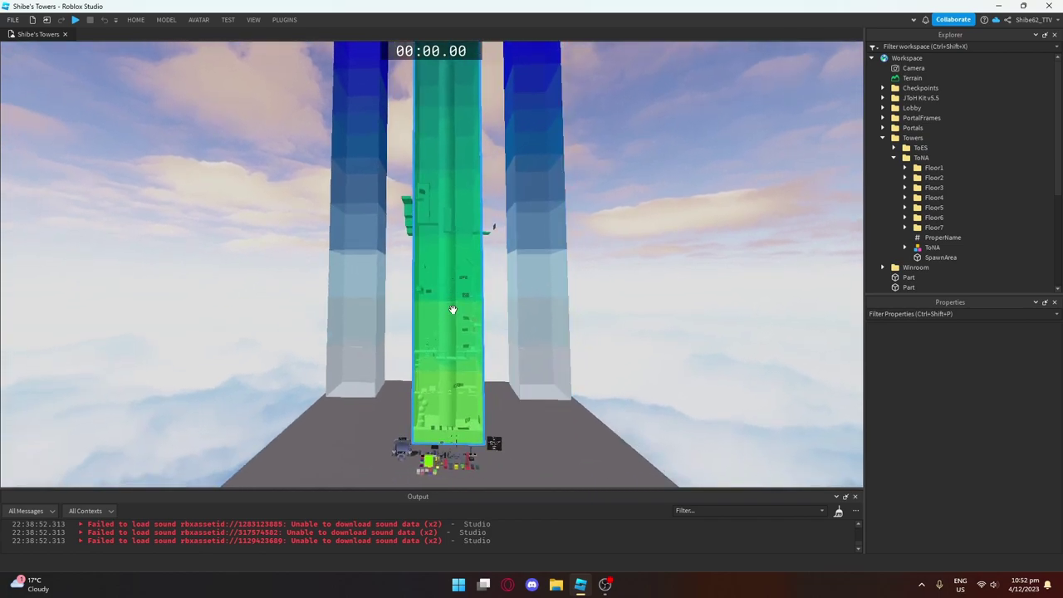
scroll(541, 365, "down", 2)
scroll(541, 364, "up", 3)
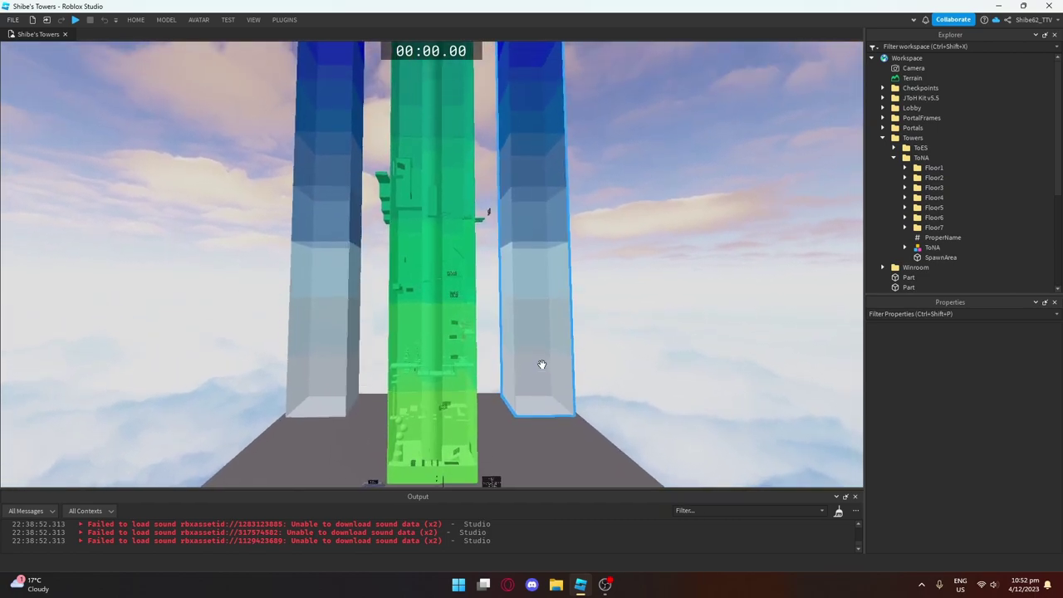
- Inspect the three towers from several angles, including the objects scattered around the green tower's base
right_click_drag(541, 365, 511, 398)
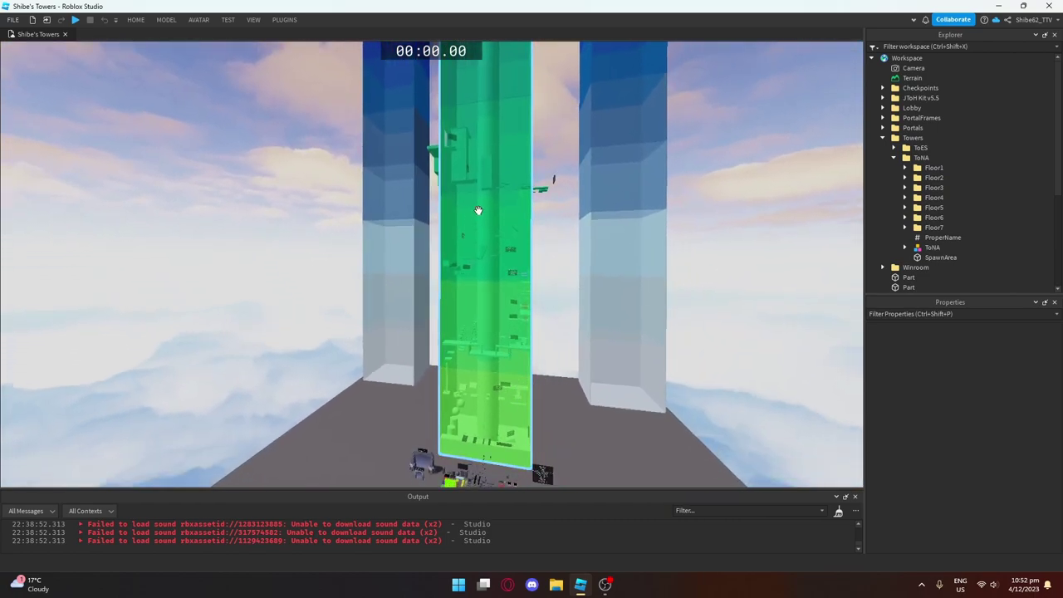
scroll(597, 337, "down", 2)
right_click_drag(597, 337, 567, 343)
key("d")
scroll(568, 343, "up", 3)
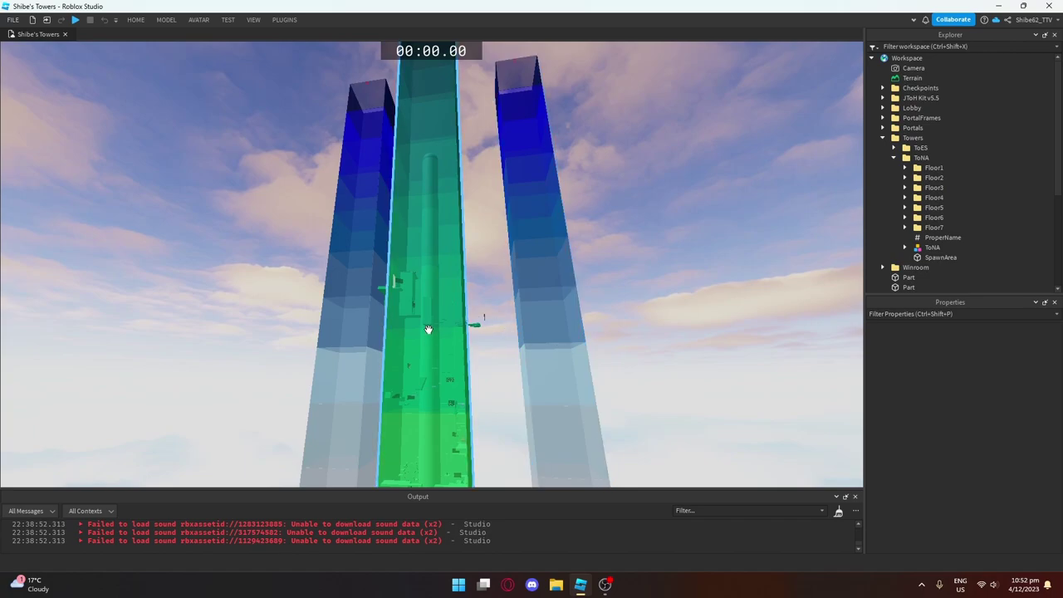
right_click_drag(429, 329, 464, 328)
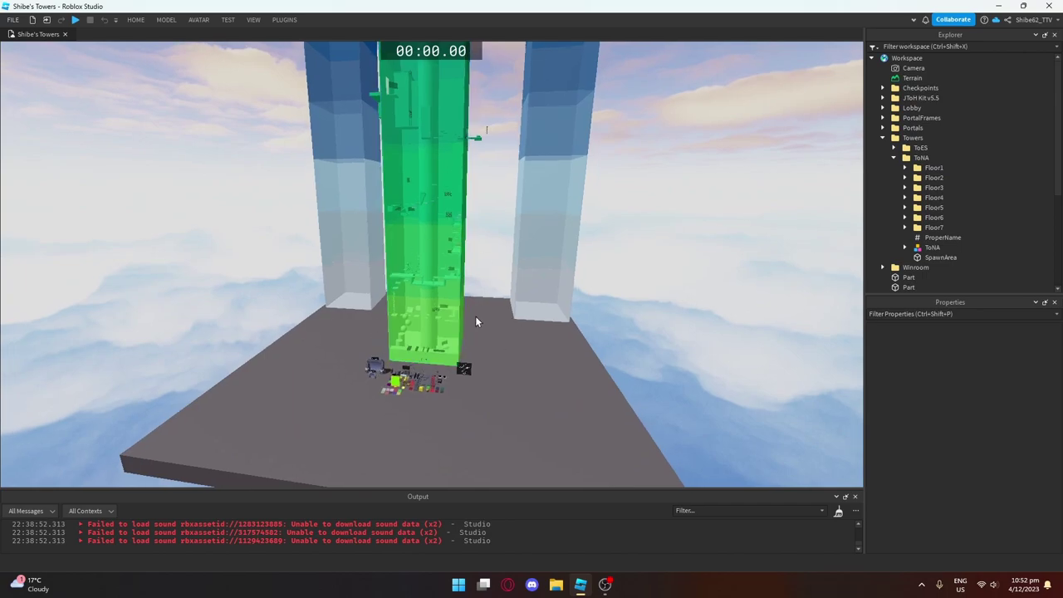
scroll(463, 319, "up", 3)
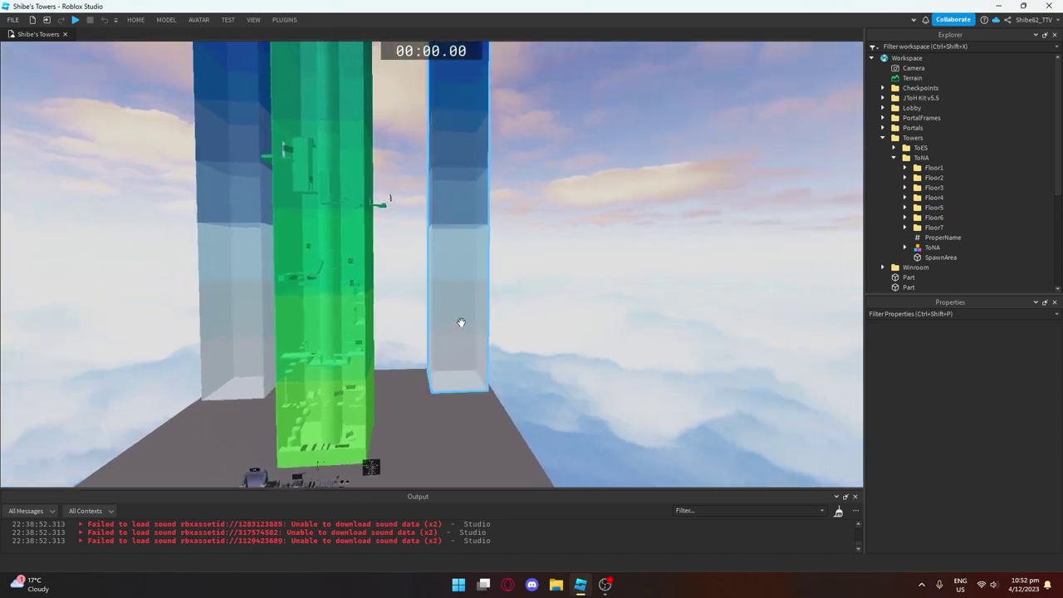
scroll(461, 323, "down", 2)
right_click_drag(460, 323, 498, 316)
scroll(444, 288, "down", 1)
scroll(499, 323, "up", 1)
scroll(499, 323, "down", 2)
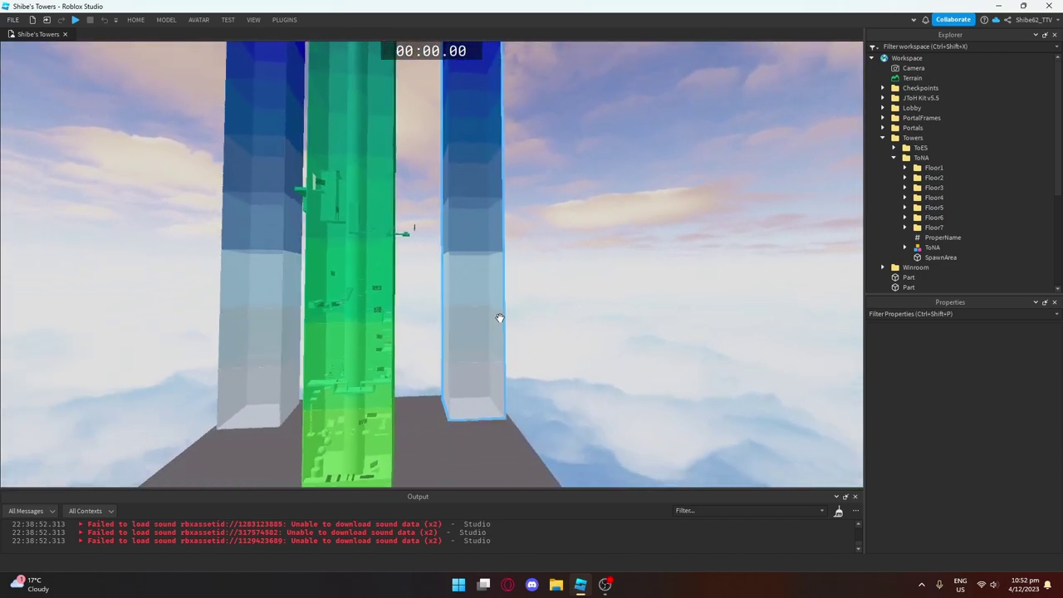
scroll(499, 318, "down", 2)
key("d")
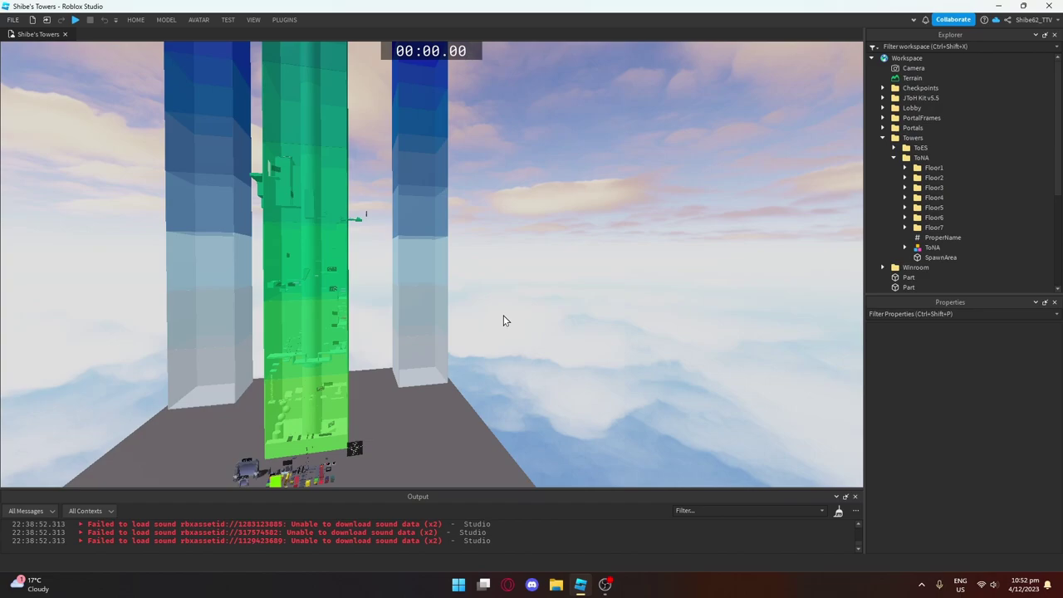
right_click_drag(528, 328, 563, 332)
key("d")
key("s")
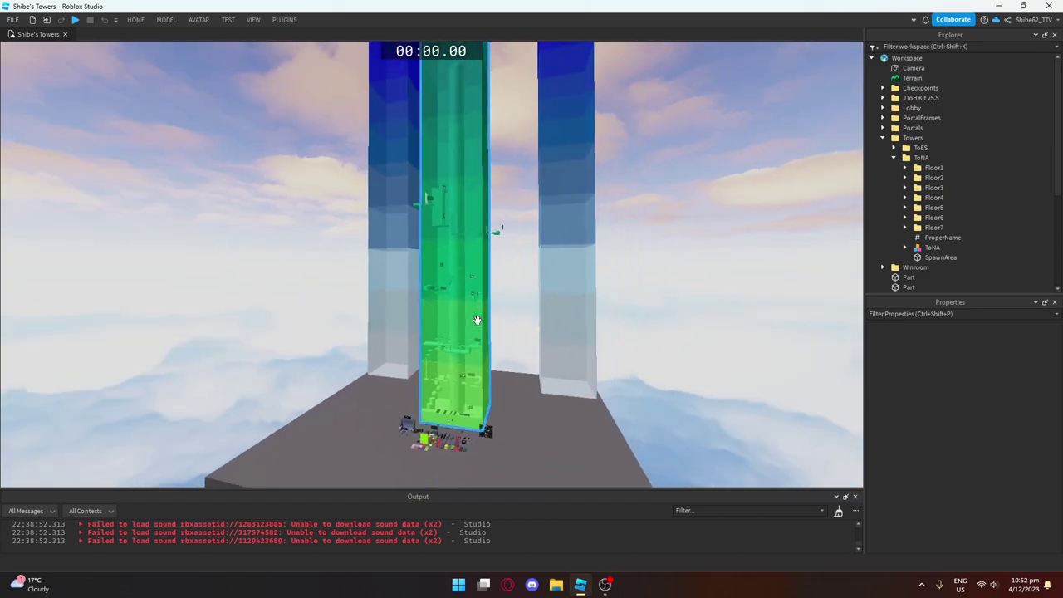
- Compare the heights of the green tower and the two blue tower frames from their bases up to their tops
key("a")
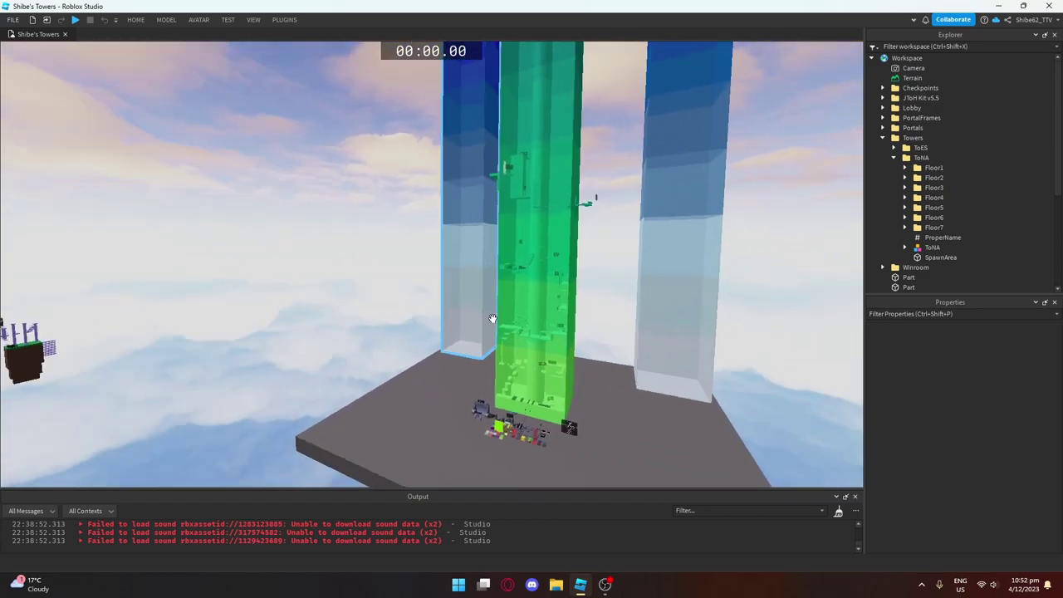
right_click_drag(492, 318, 494, 319)
key("w")
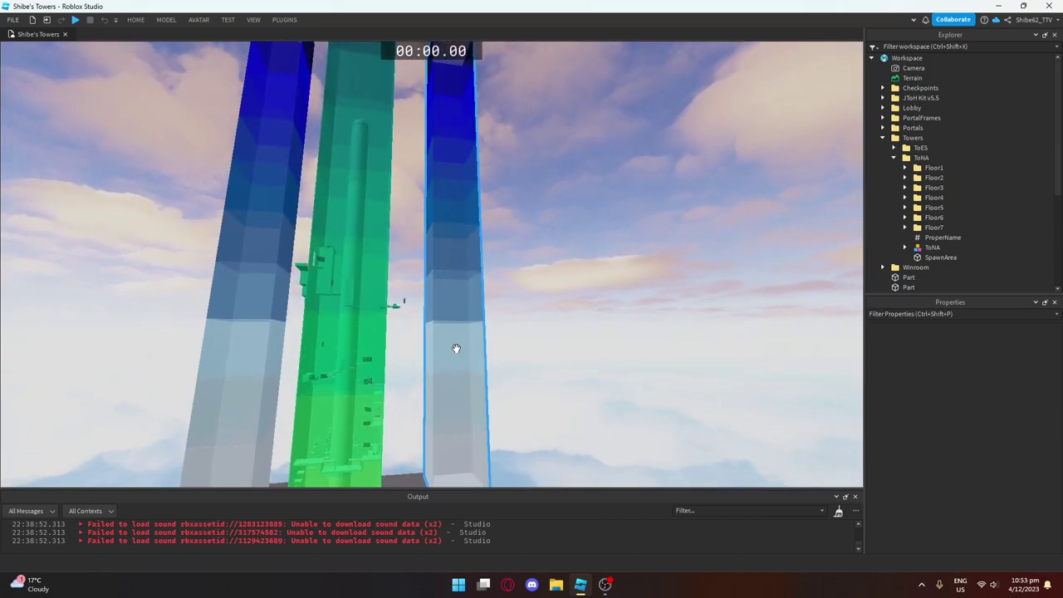
key("s")
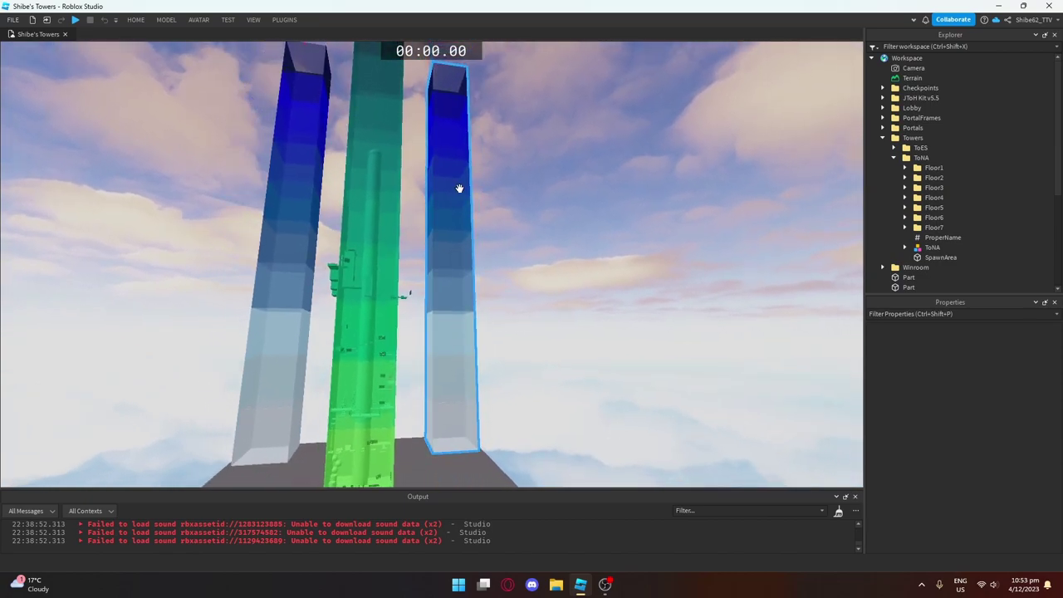
key("w")
key("s")
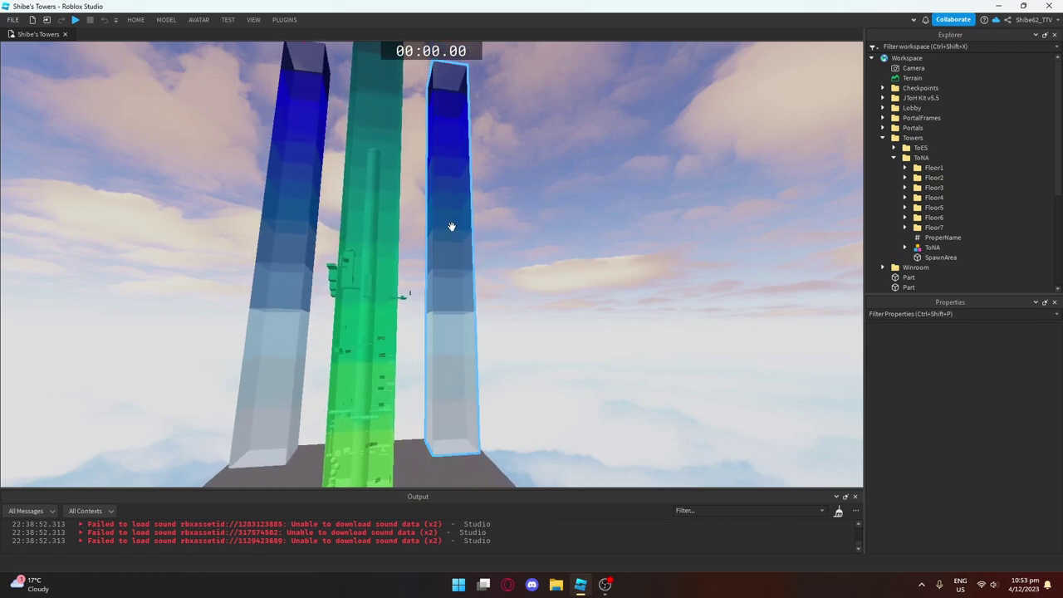
right_click_drag(431, 396, 395, 190)
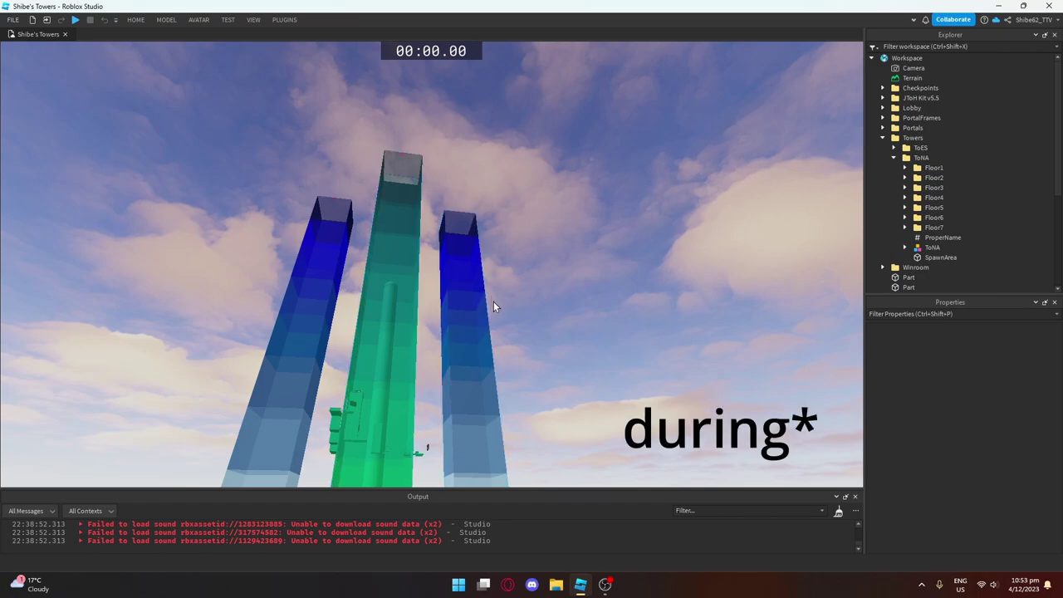
right_click_drag(493, 302, 614, 354)
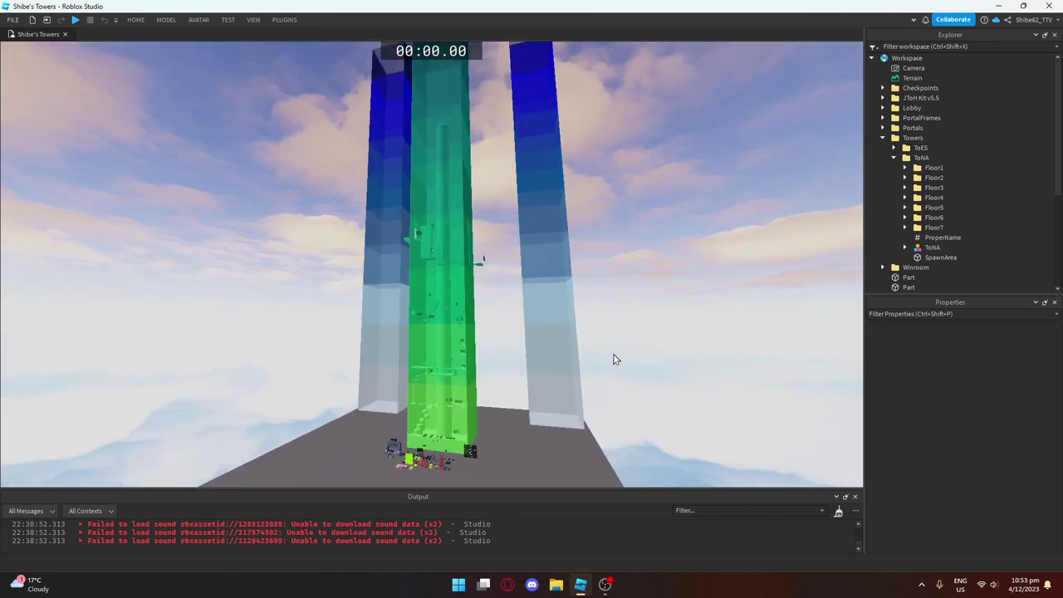
- Fly down to the green tower's base and examine the Citadel of Example Tower and Tower of Example Tower portal frames
scroll(613, 359, "up", 5)
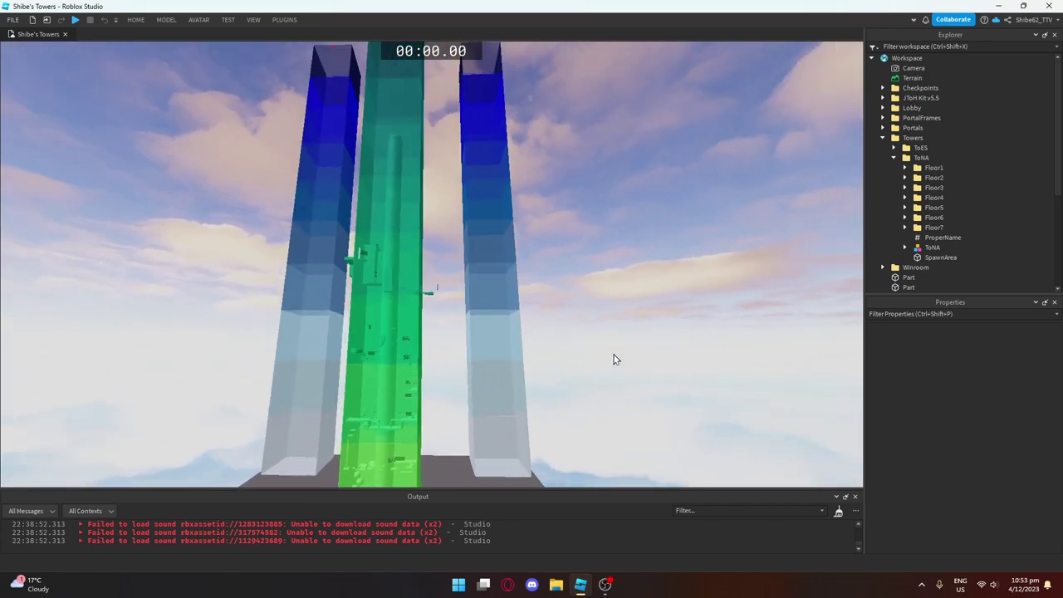
key("a")
mouse_move(614, 354)
right_mouse_down()
mouse_move(612, 254)
mouse_move(603, 353)
right_mouse_up()
key("d")
key("w")
key("s")
key("w")
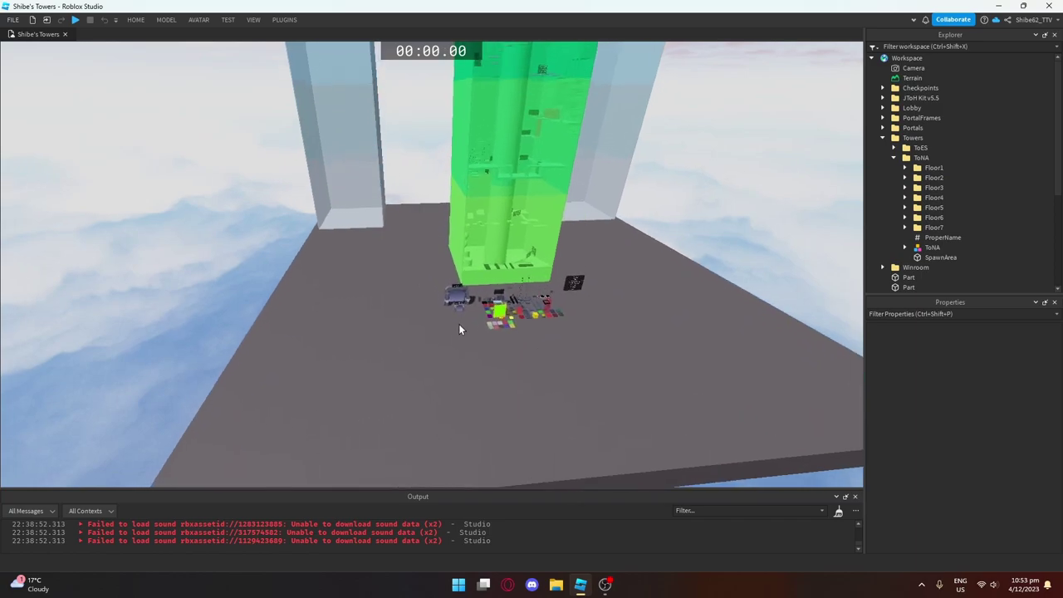
right_click_drag(460, 326, 463, 303)
scroll(463, 308, "up", 10)
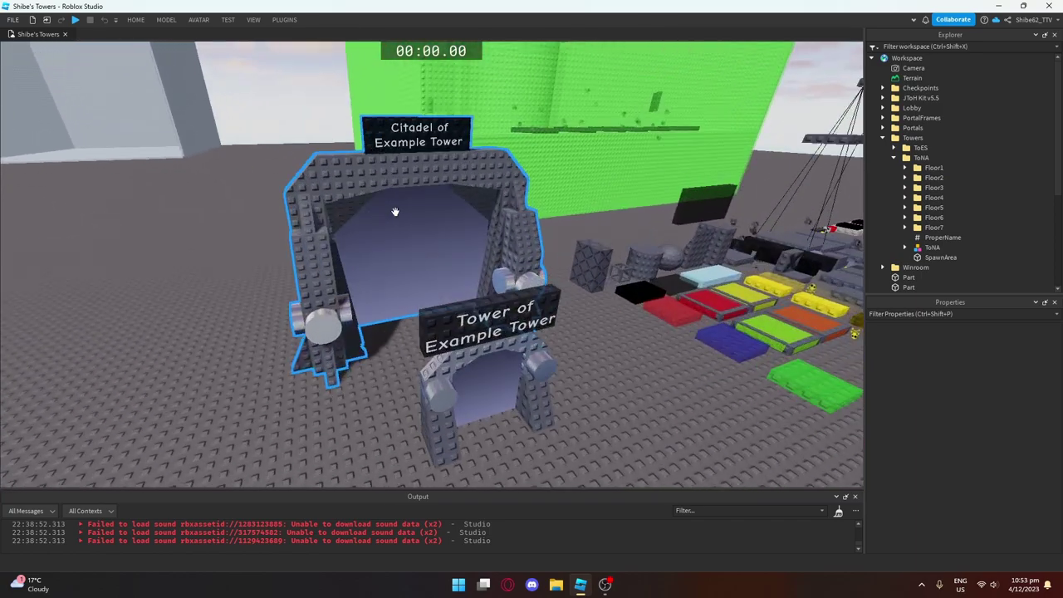
scroll(408, 313, "down", 3)
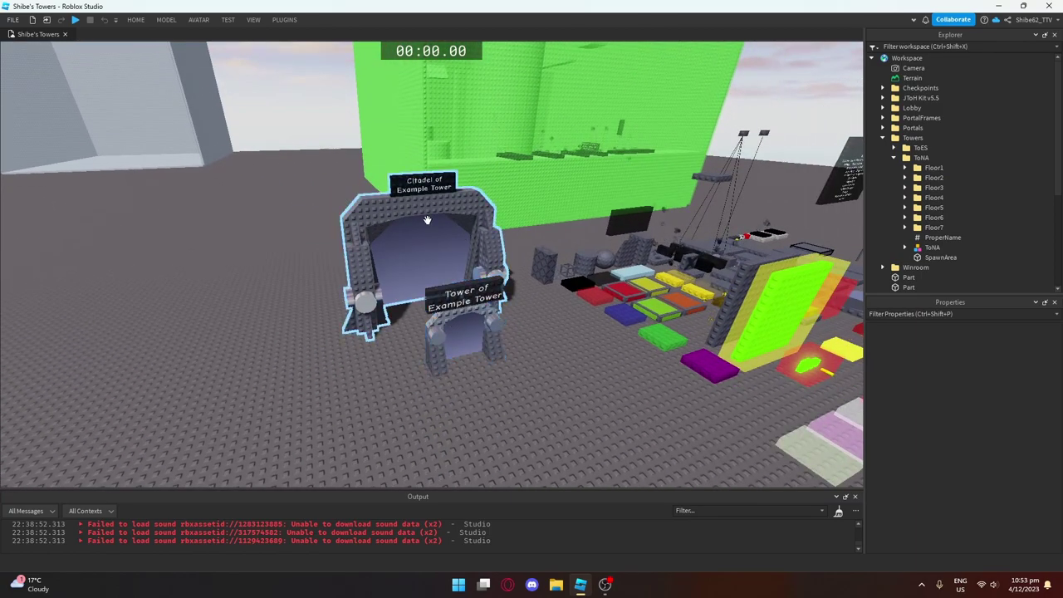
scroll(459, 227, "down", 6)
scroll(424, 299, "down", 10)
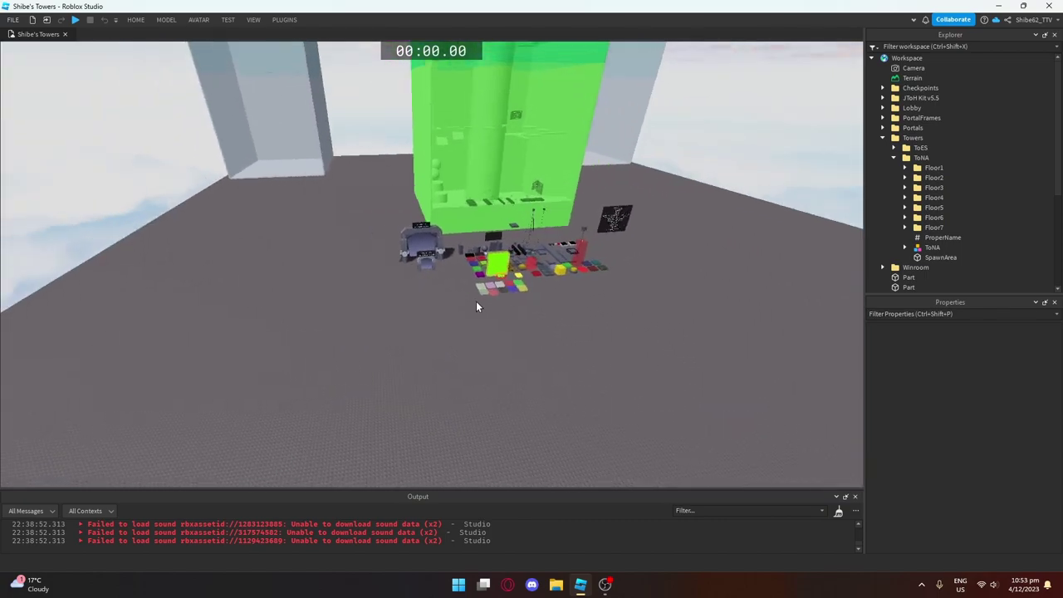
- Examine the coloured sample parts and the black text board laid out in front of the green tower
scroll(475, 307, "down", 3)
scroll(476, 307, "up", 4)
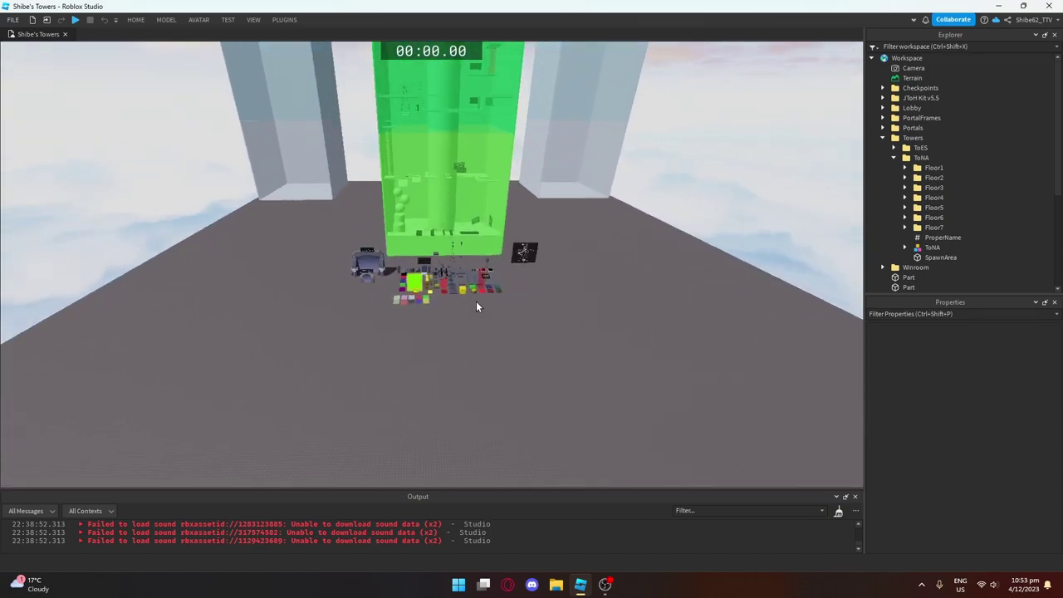
scroll(475, 306, "up", 5)
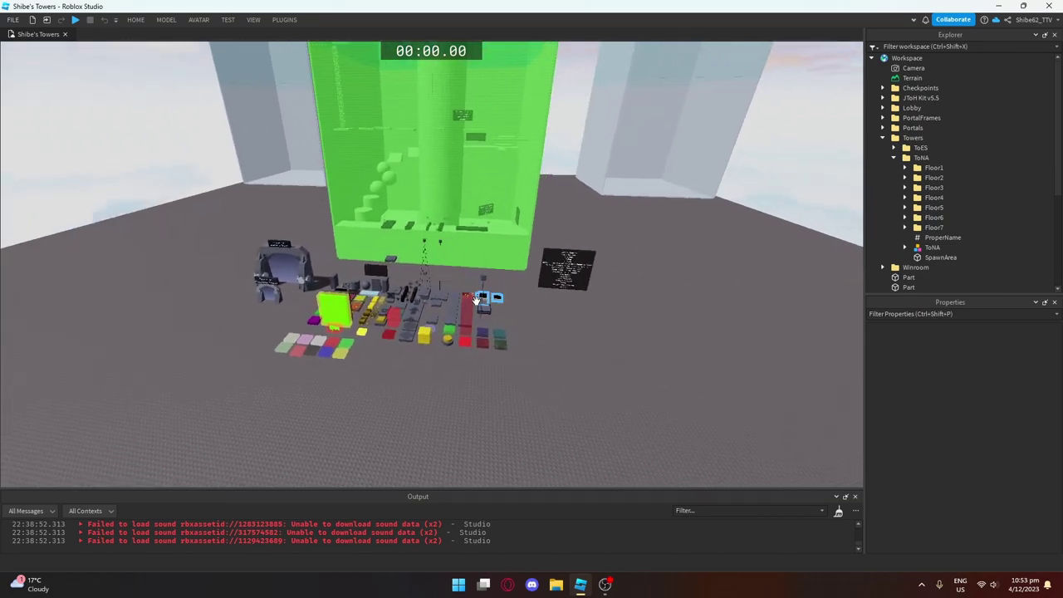
key("a")
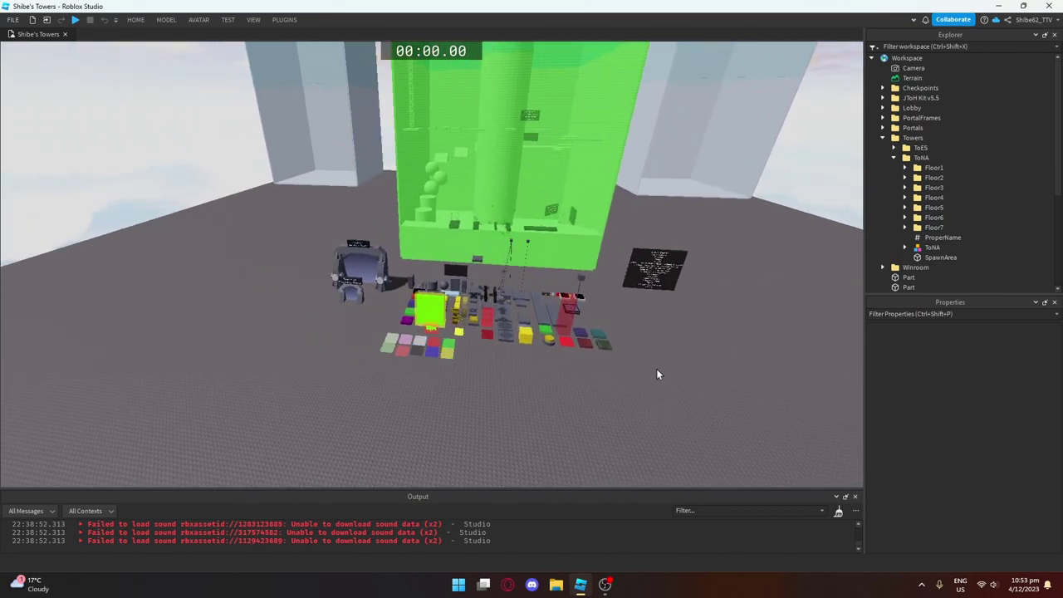
scroll(541, 368, "up", 4)
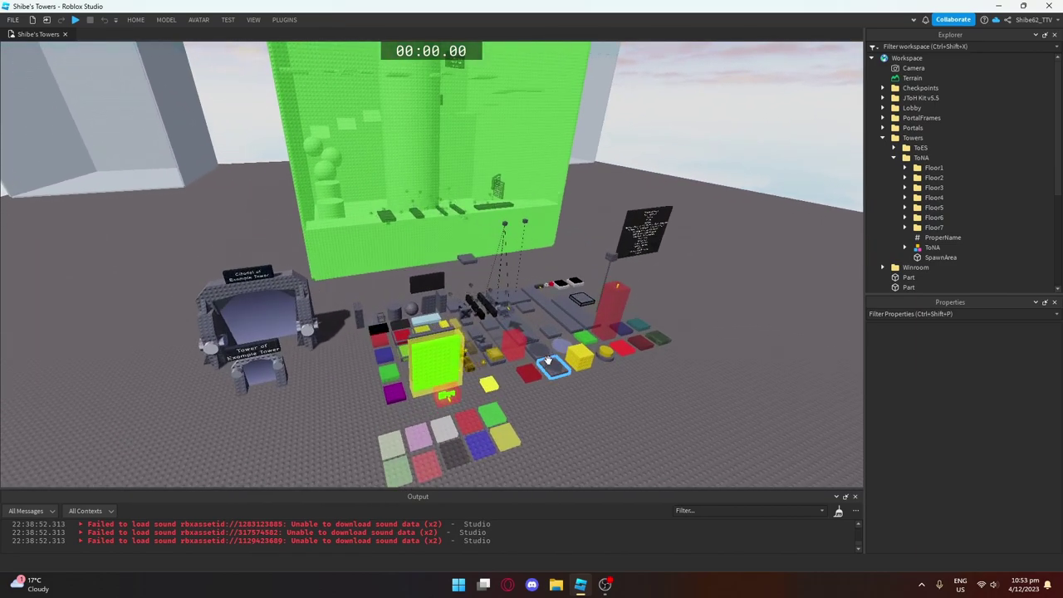
right_click_drag(530, 325, 510, 332)
scroll(510, 332, "down", 6)
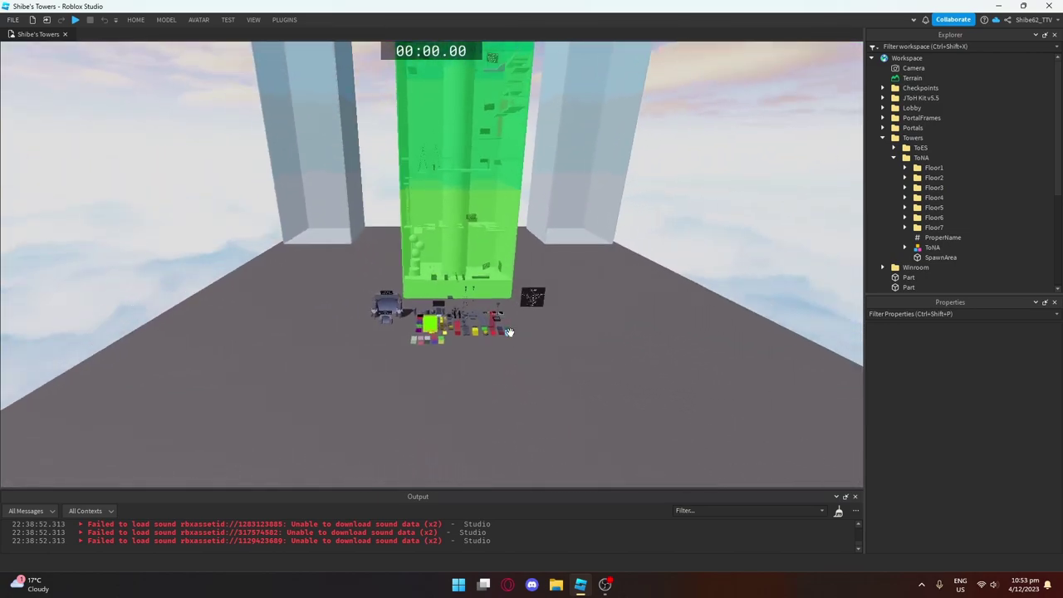
scroll(617, 293, "up", 3)
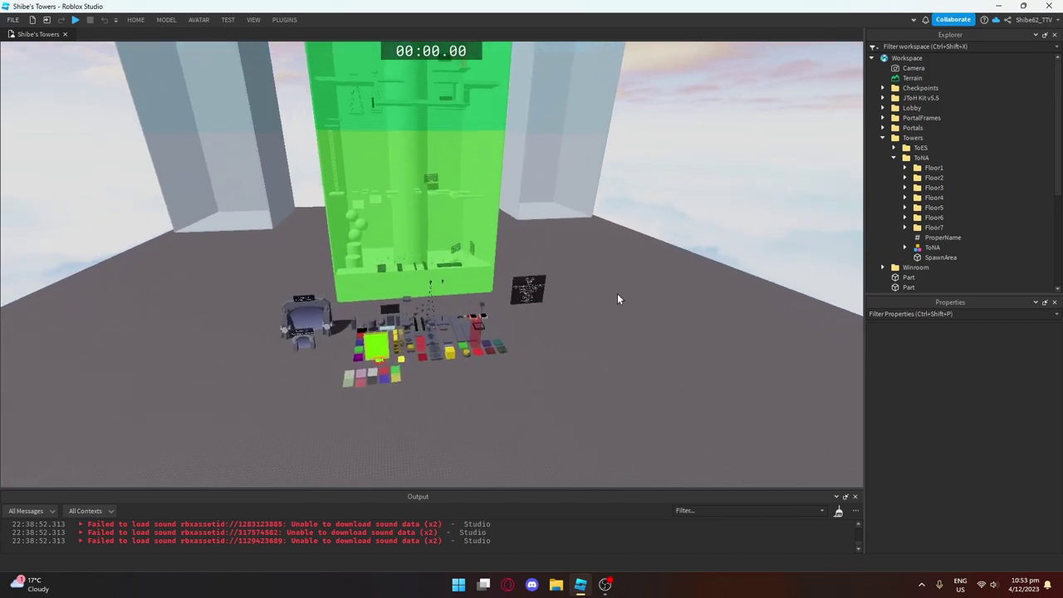
right_click_drag(581, 242, 578, 313)
scroll(578, 314, "up", 3)
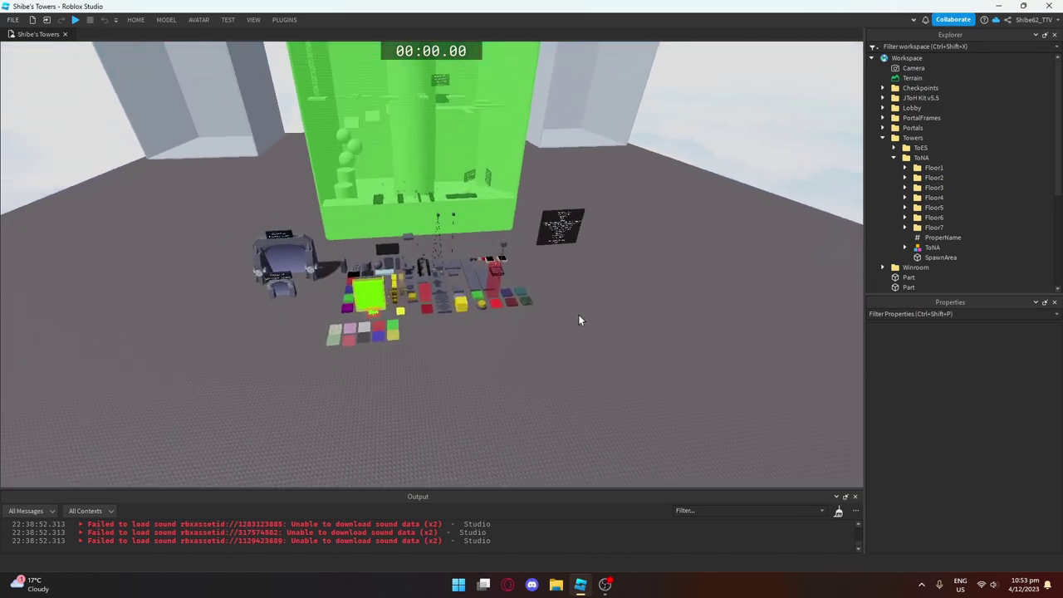
scroll(573, 322, "down", 3)
scroll(573, 326, "down", 2)
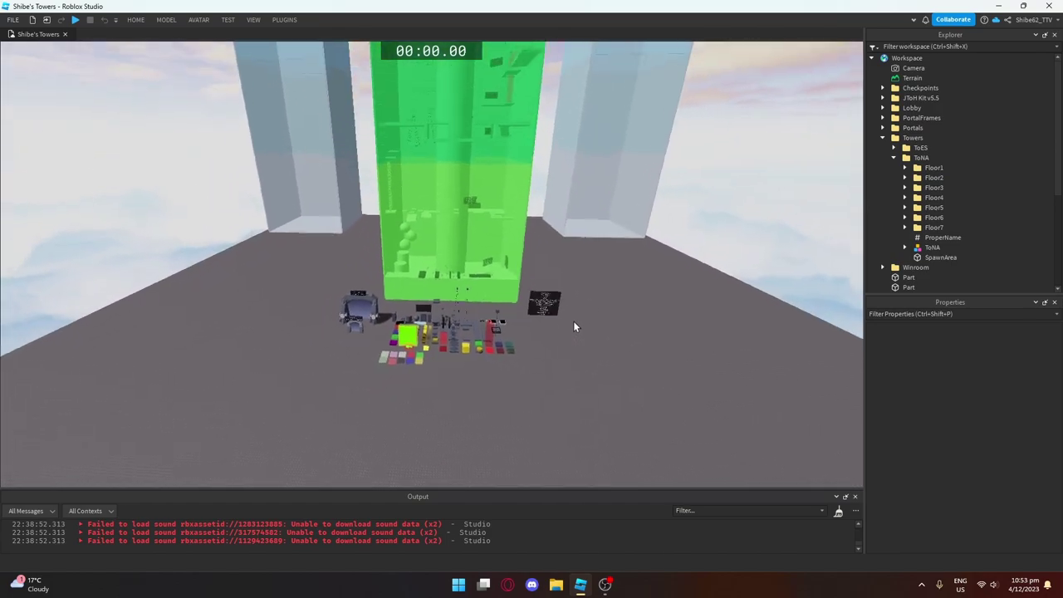
scroll(573, 326, "up", 3)
scroll(443, 363, "up", 3)
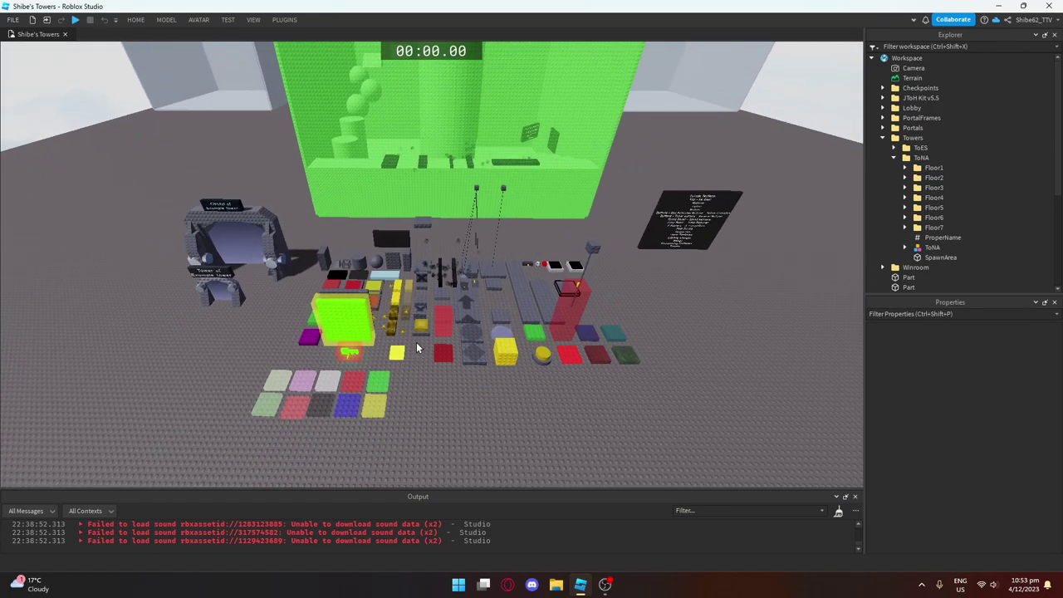
scroll(597, 393, "down", 4)
- Look across to the distant lobby islands, and view the whole tower platform from farther back
right_click_drag(598, 393, 598, 395)
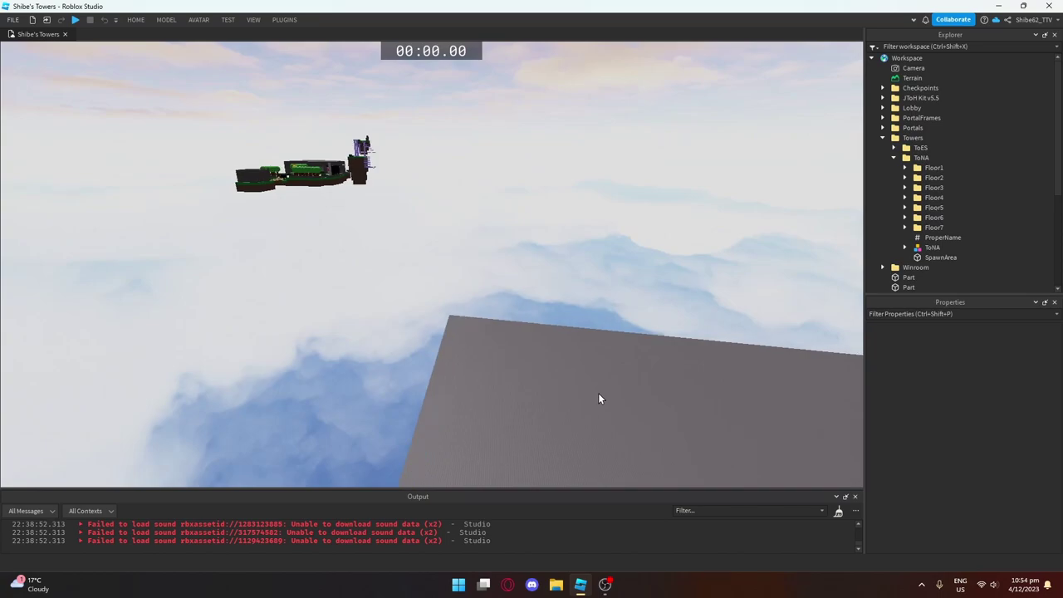
scroll(598, 395, "down", 2)
right_click_drag(493, 302, 494, 304)
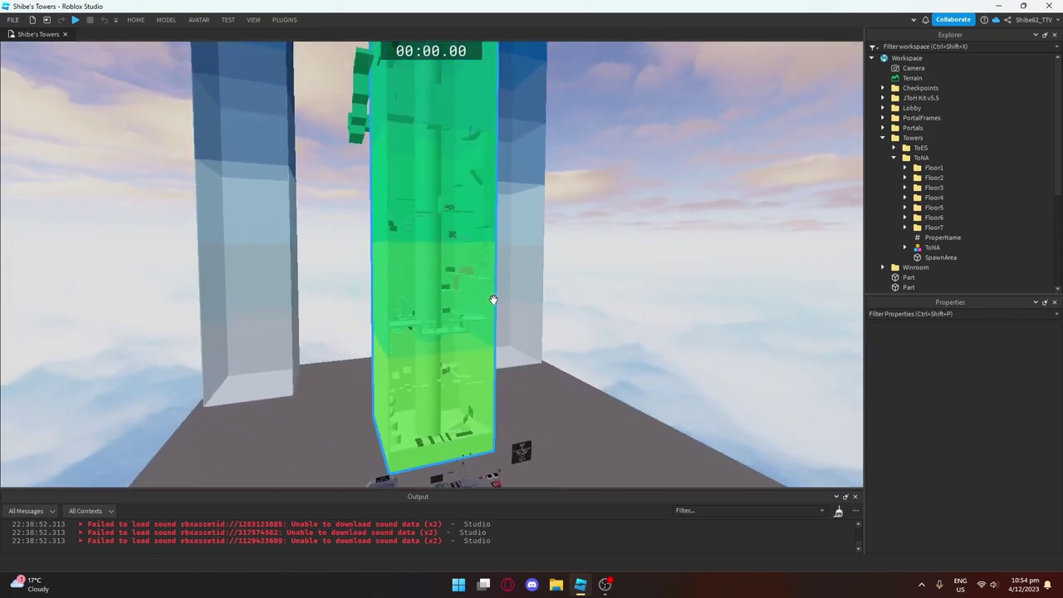
scroll(491, 299, "down", 3)
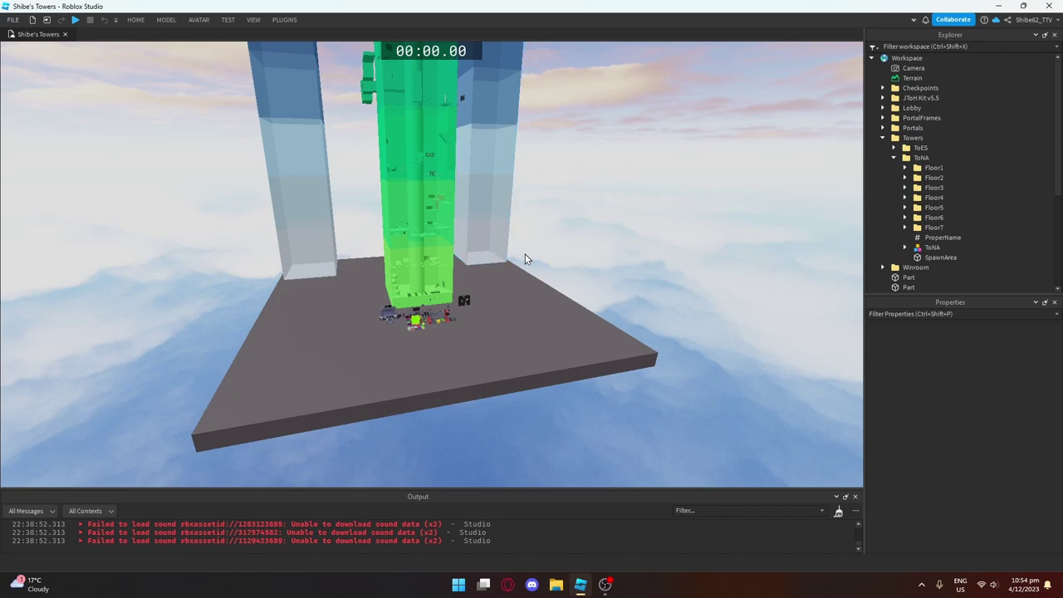
right_click_drag(524, 253, 607, 256)
key("a")
key("s")
key("s")
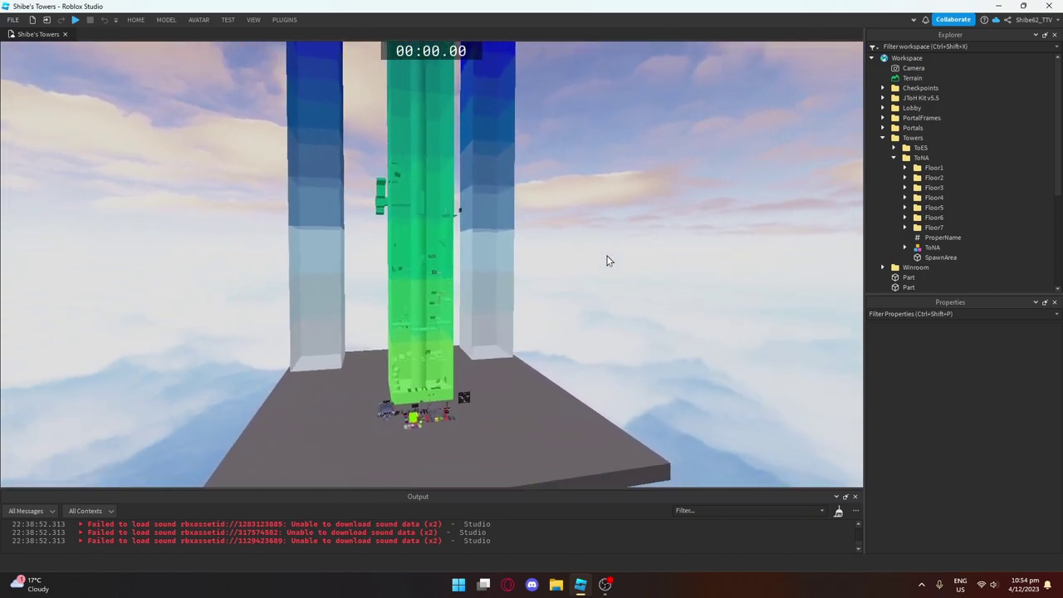
key("w")
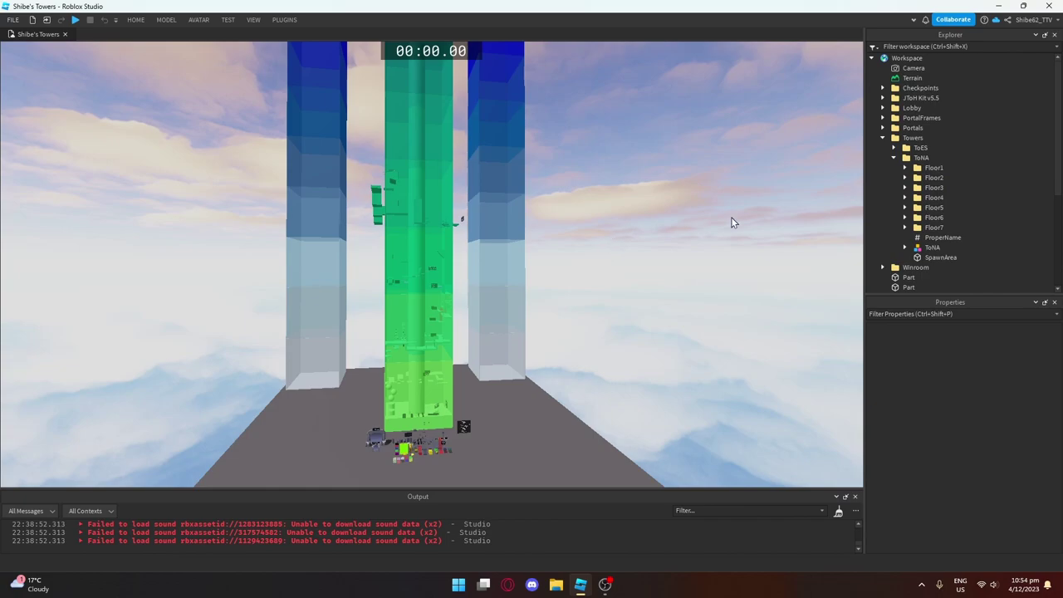
- Collapse the ToNA and Towers folders in the Workspace hierarchy, and clear the selection
left_click(894, 157)
left_click(875, 140)
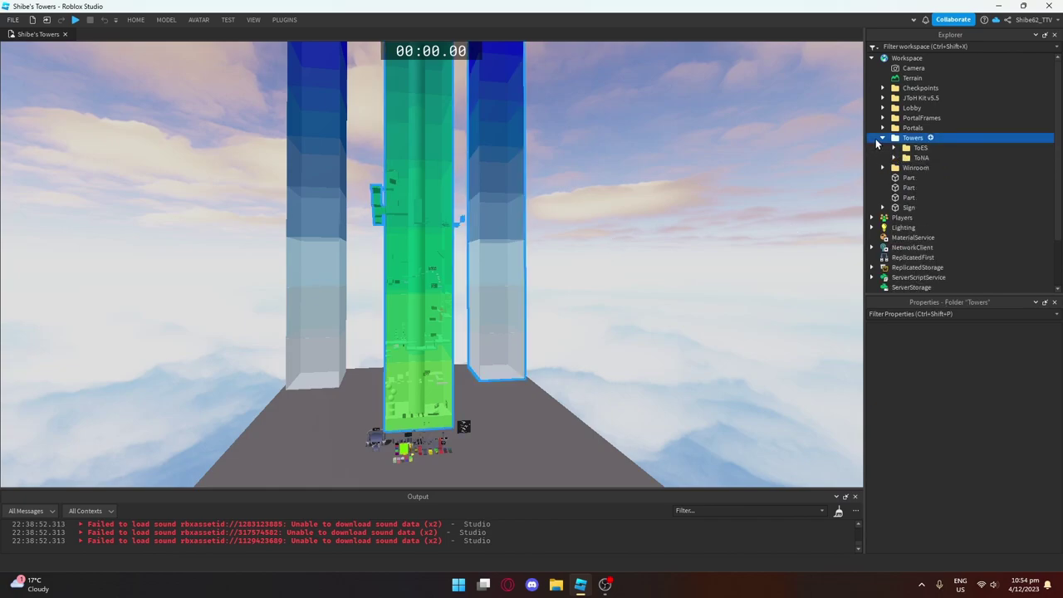
left_click(882, 138)
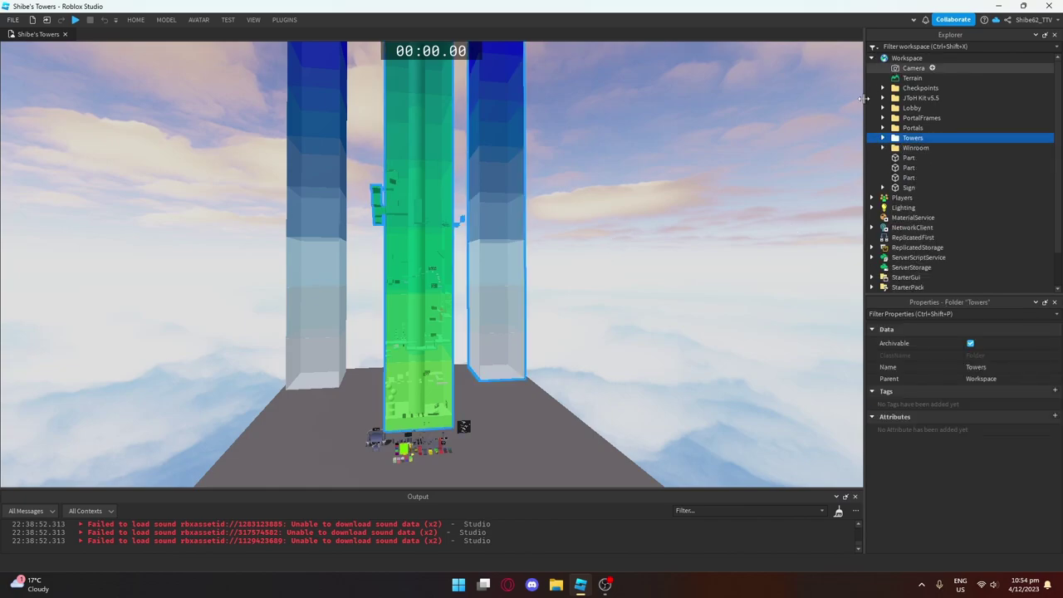
left_click(703, 225)
- Look up at the box floating in the sky beyond the towers, and fly back to the lobby islands
right_click_drag(703, 226, 703, 226)
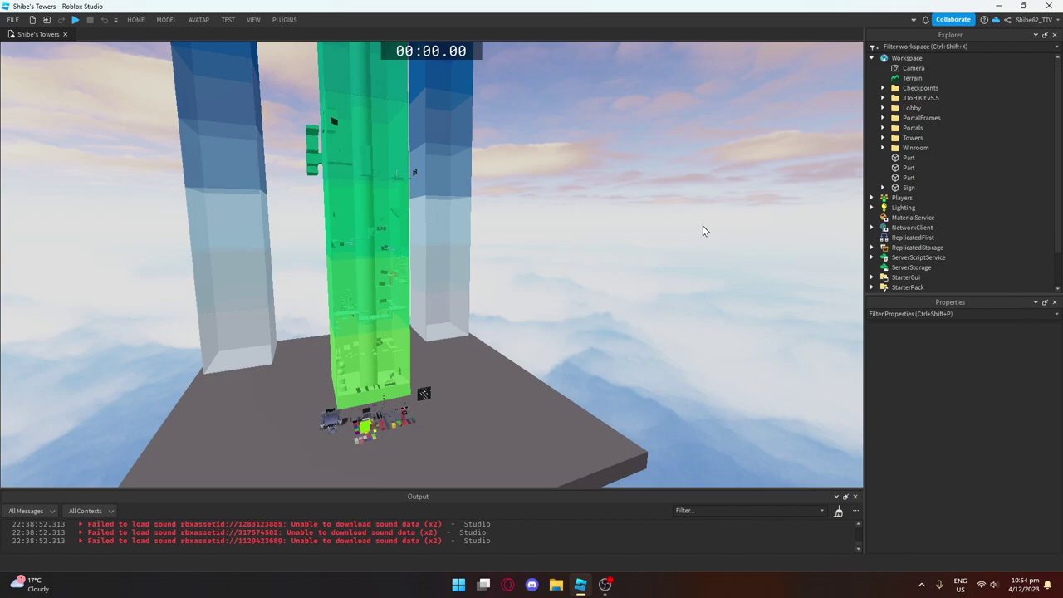
right_click_drag(650, 241, 650, 240)
scroll(650, 241, "down", 2)
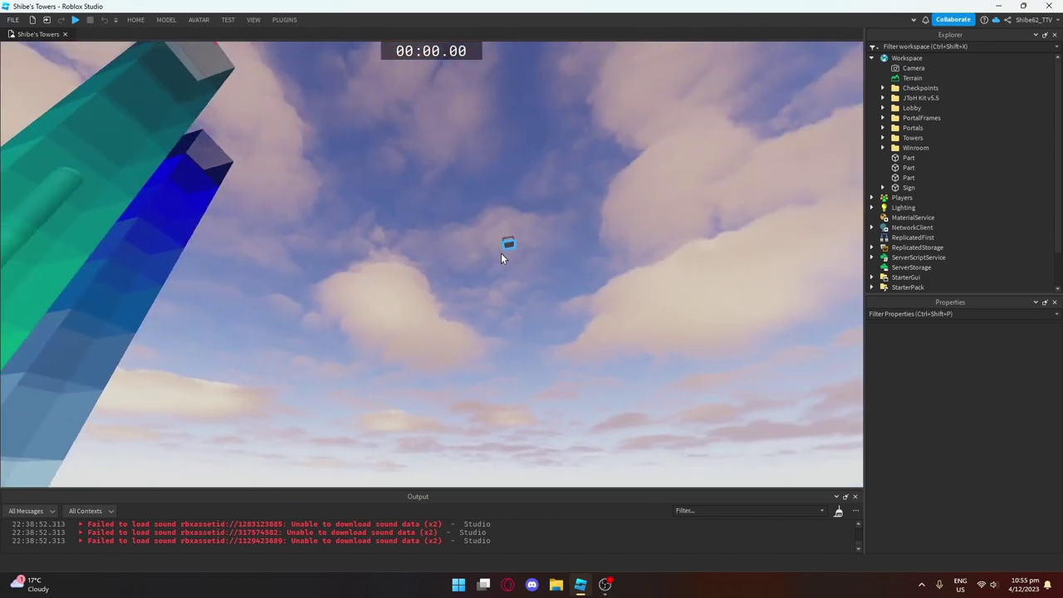
right_click_drag(599, 265, 607, 294)
key("w")
scroll(607, 289, "down", 3)
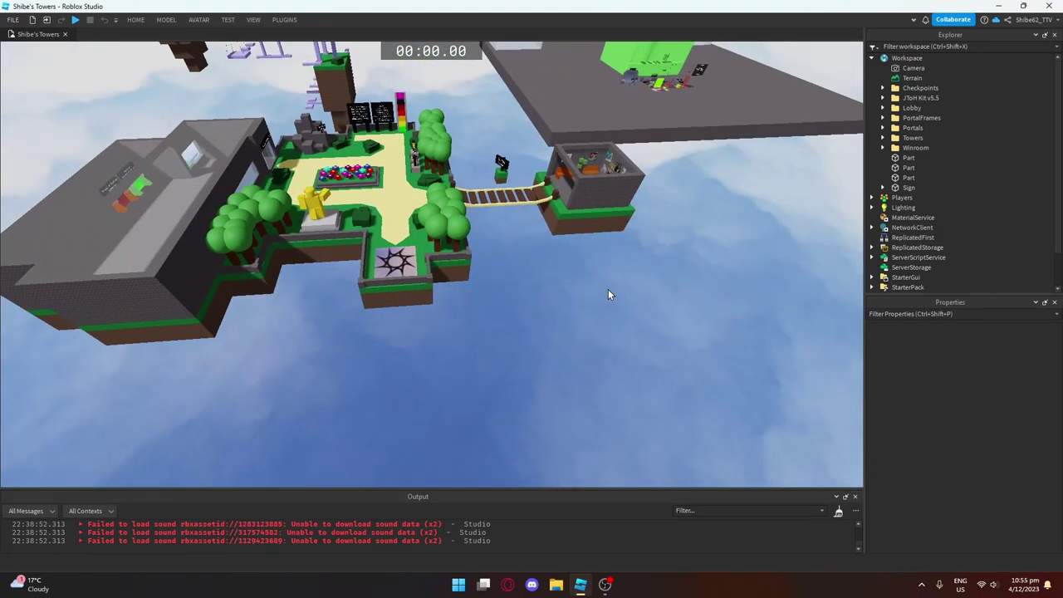
- Survey the lobby from above, including the portal building, the spawn pad and the small island across the bridge
scroll(607, 294, "down", 2)
right_click_drag(646, 334, 646, 334)
scroll(646, 334, "up", 3)
scroll(646, 334, "down", 2)
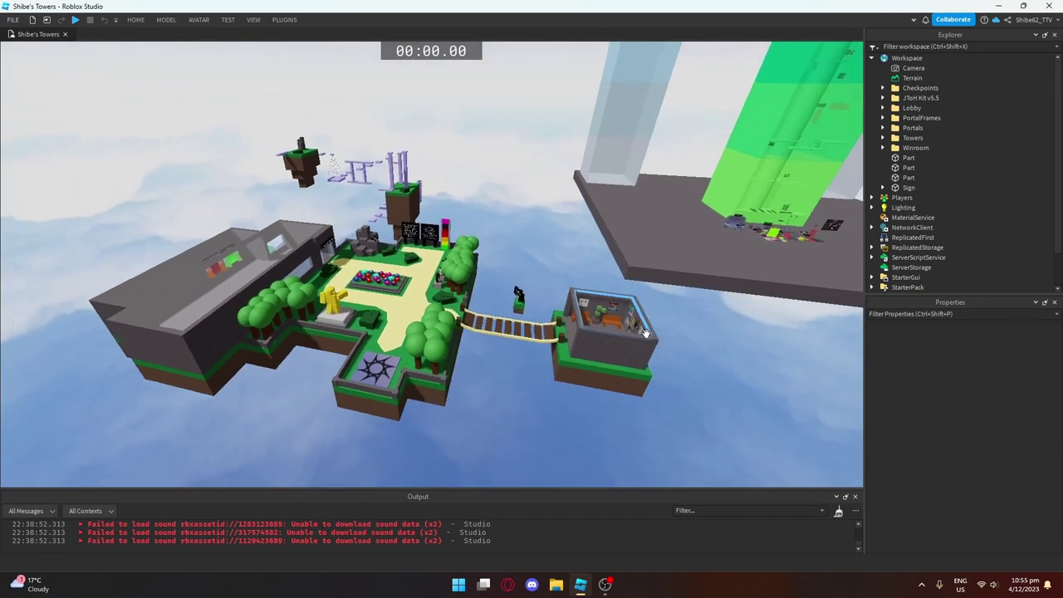
key("a")
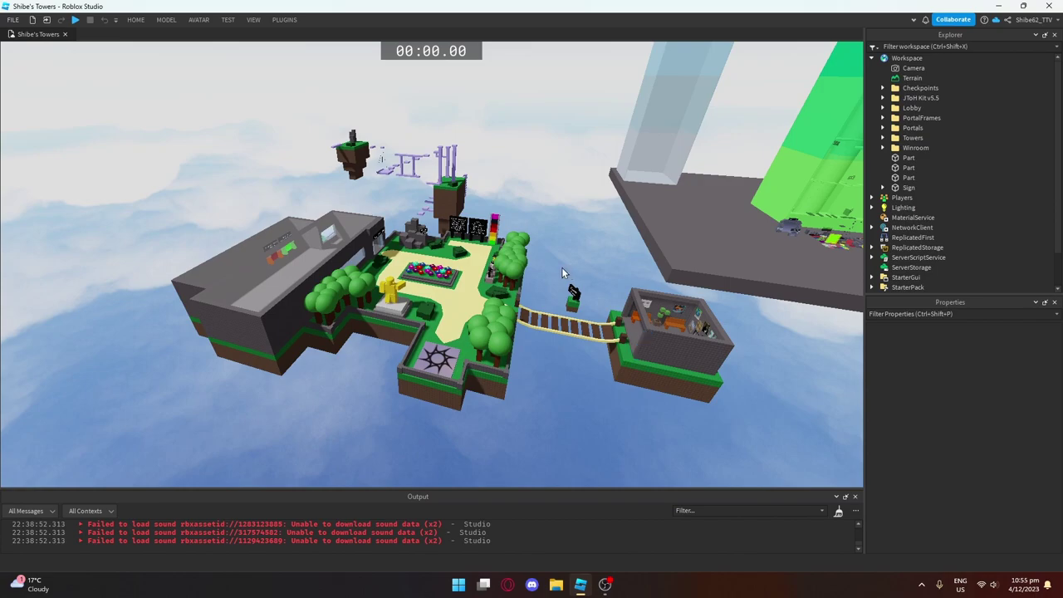
key("w")
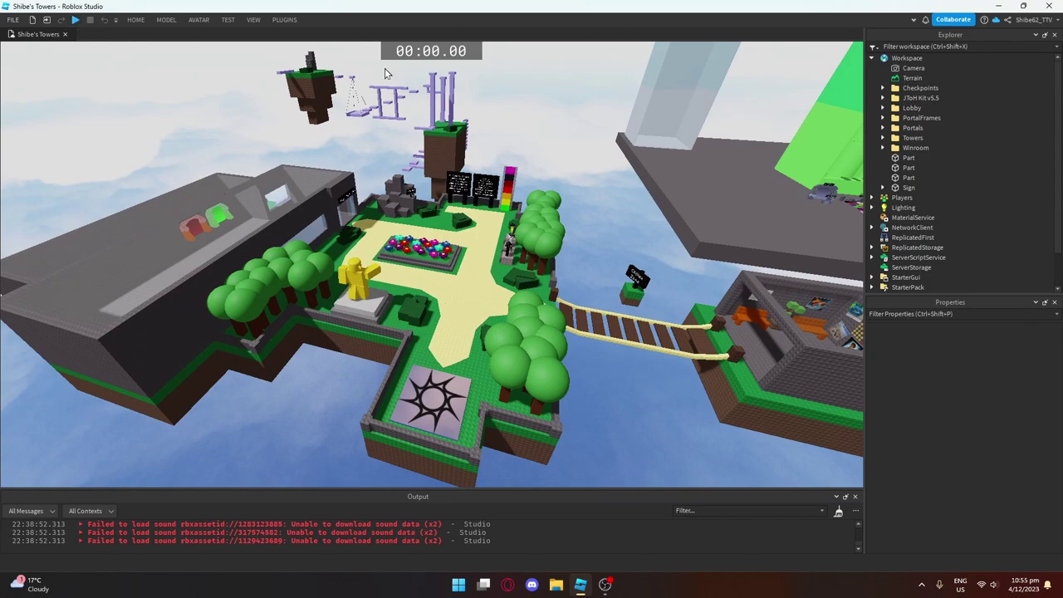
- Start a playtest of the game and walk the character from the spawn pad along the lobby's sand path
left_click(76, 21)
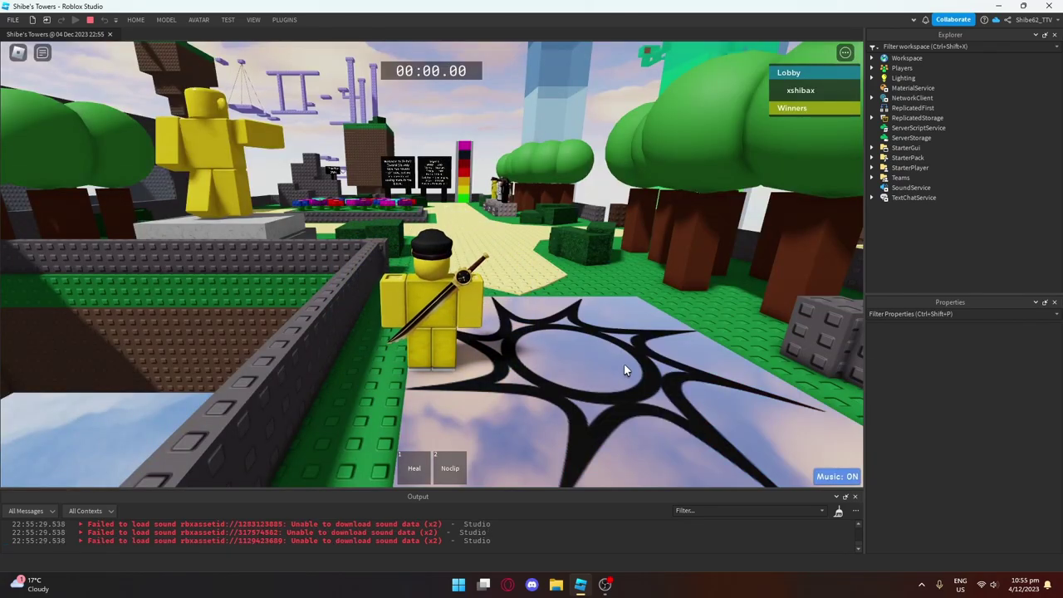
key("d")
key("d")
key("s")
right_click_drag(527, 362, 496, 370)
key("w")
key("s")
key("a")
key("w")
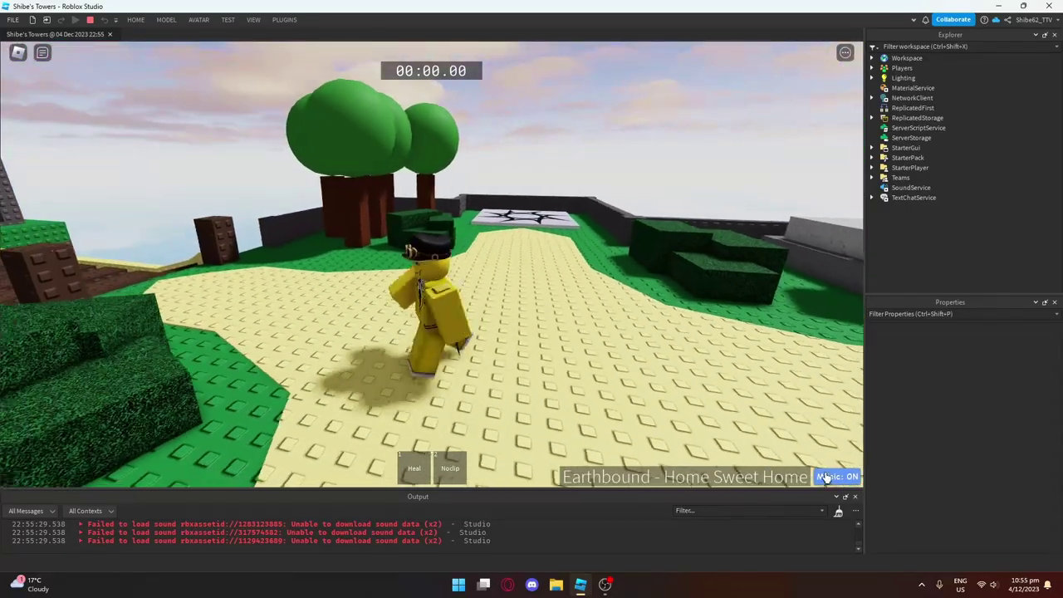
- Walk the character along the lobby's sand path towards the Chillax Zone bridge
key("s")
key("w")
right_click_drag(659, 373, 659, 374)
key("s")
key("w")
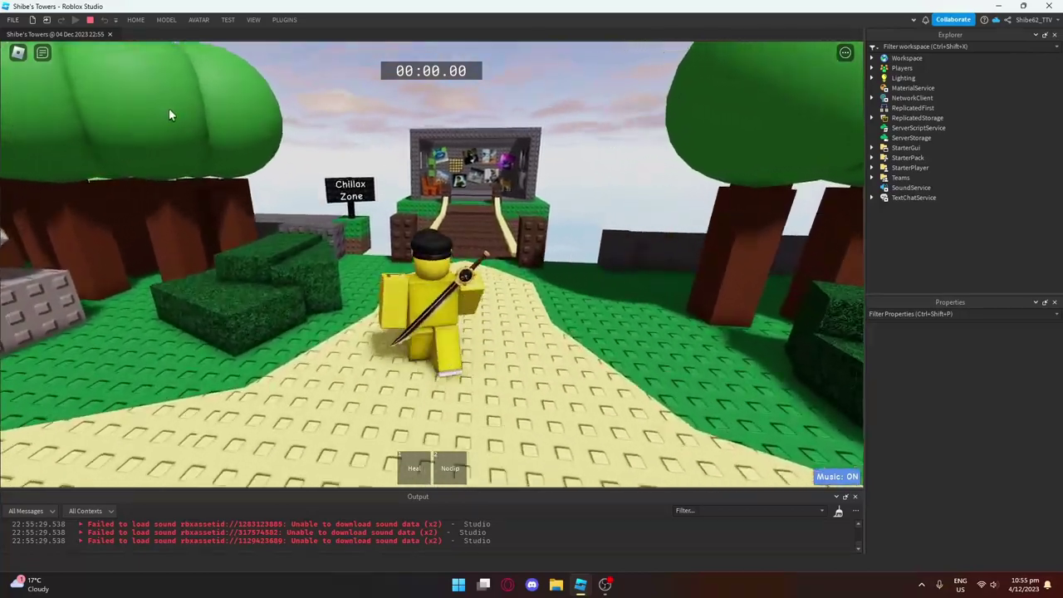
- Check the volume level in the in-game settings, and resume the game
left_click(16, 53)
left_click(364, 91)
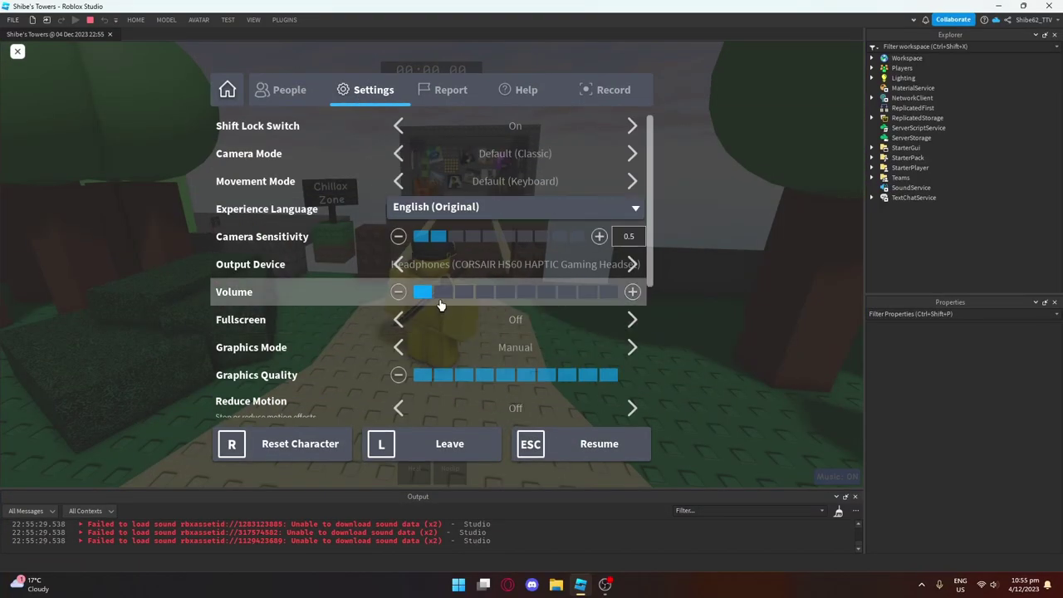
key("Escape")
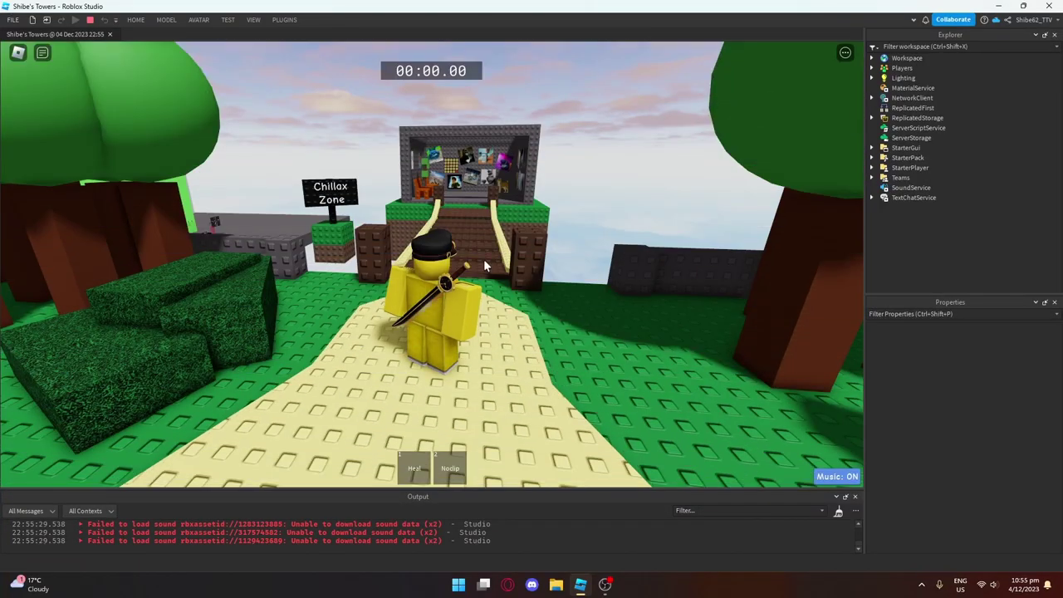
- Cross the bridge into the Chillax Zone room and walk back out, watching the music title change between the two zones
key("w")
right_click_drag(459, 246, 461, 243)
key("w")
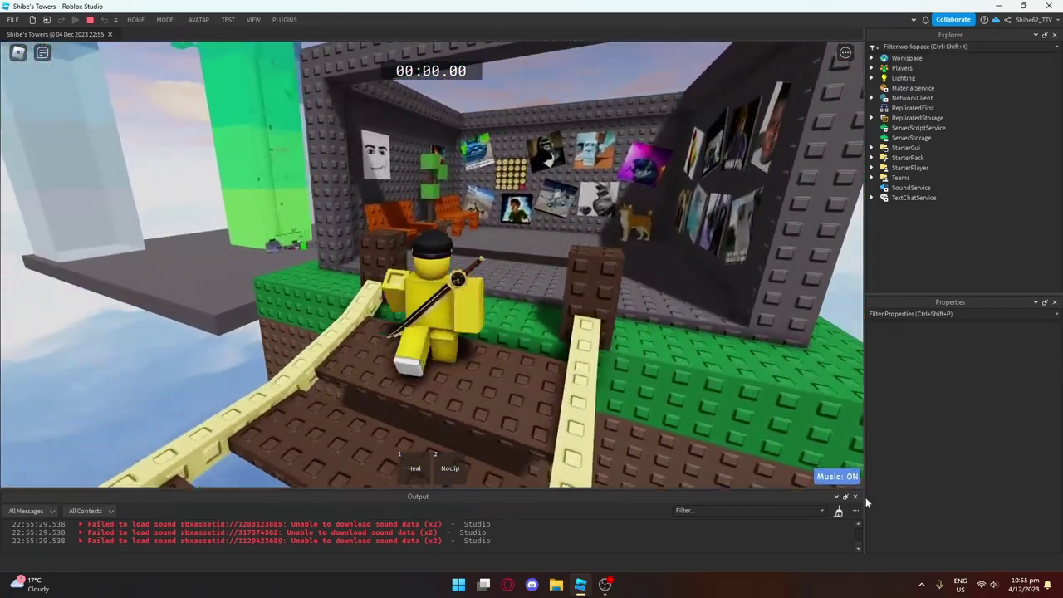
mouse_move(851, 482)
key("s")
key("s")
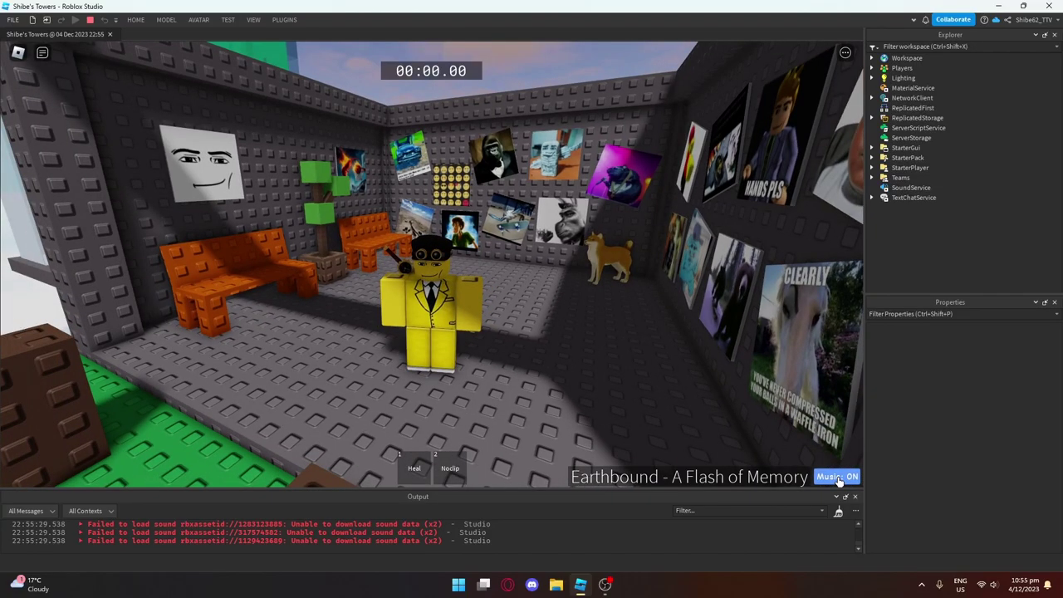
key("s")
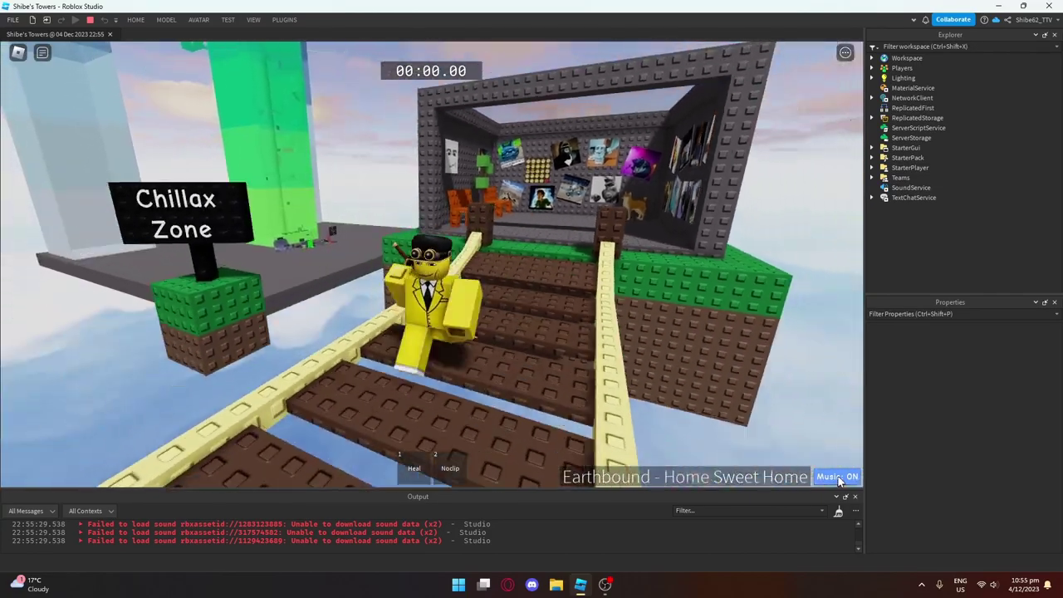
- Walk back through the lobby to the Practice Obby, climb its grey stone blocks and turn on shift lock
key("w")
right_click_drag(720, 367, 720, 367)
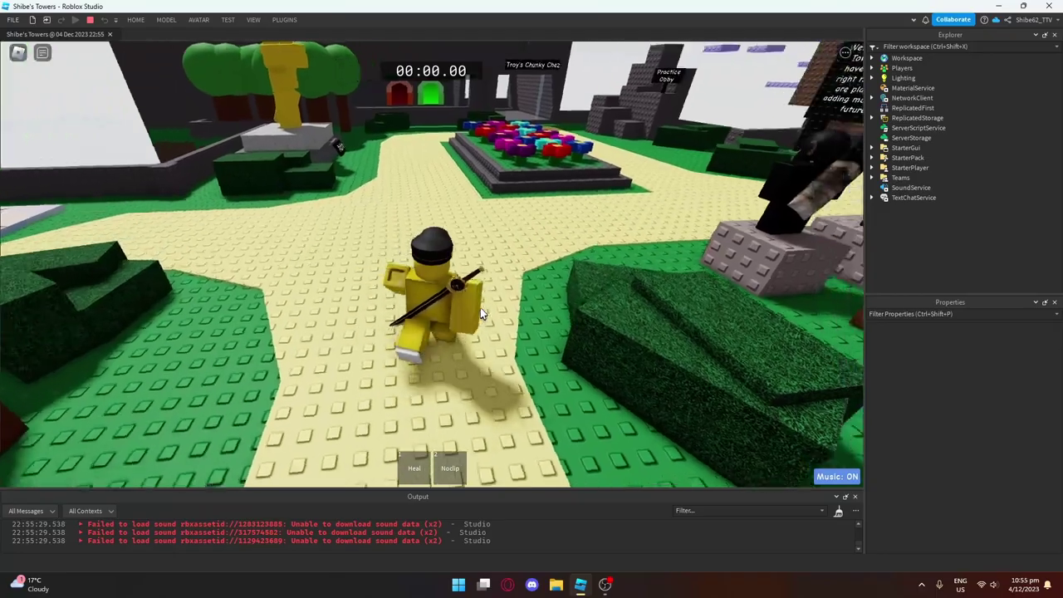
key("w")
right_click_drag(480, 308, 480, 313)
key("w")
key("w")
key("s")
key("w")
key("w")
key("space")
key("space")
key("shift")
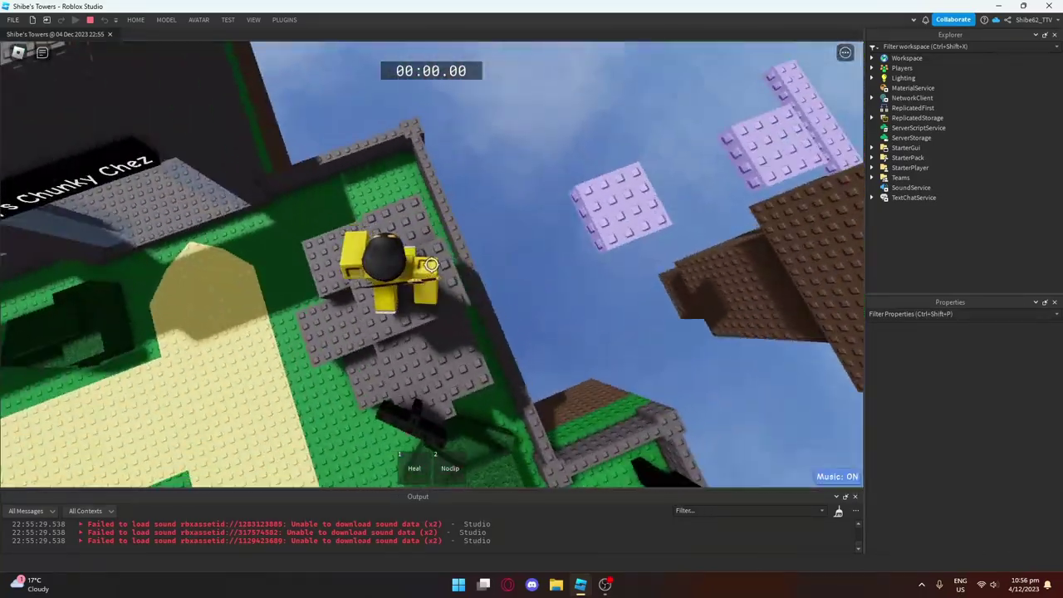
- Jump across the Practice Obby's floating lilac platforms and beams beyond the lobby wall
key("d")
key("space")
key("space")
key("space")
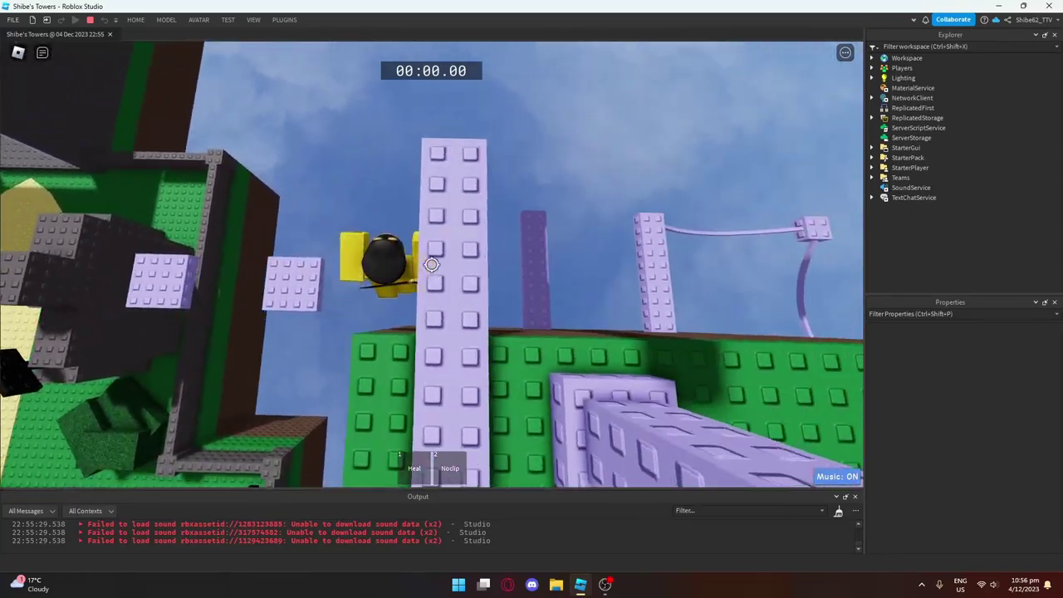
key("w")
key("space")
key("space")
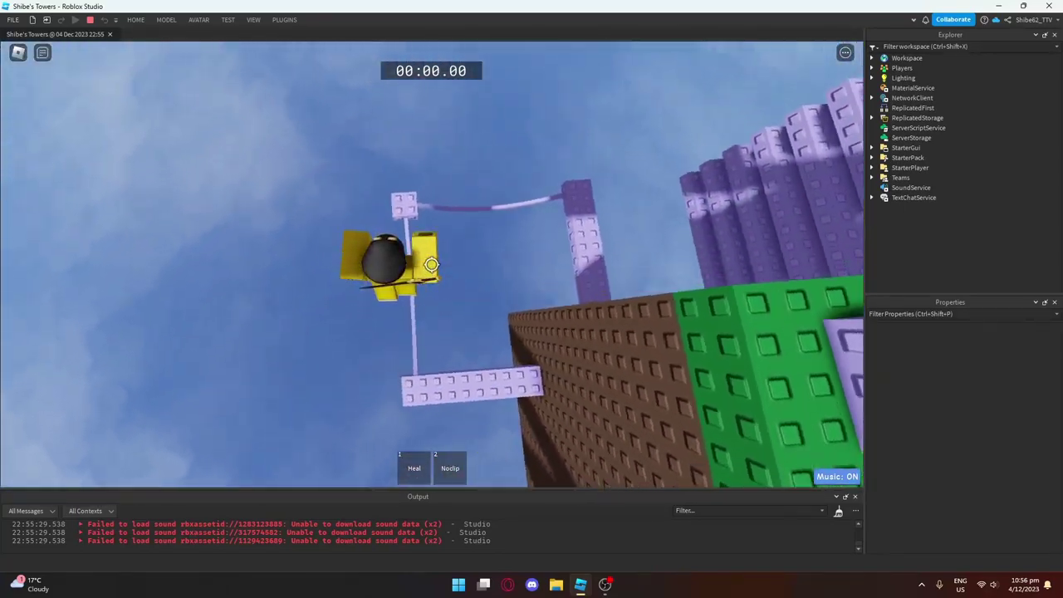
key("w")
key("space")
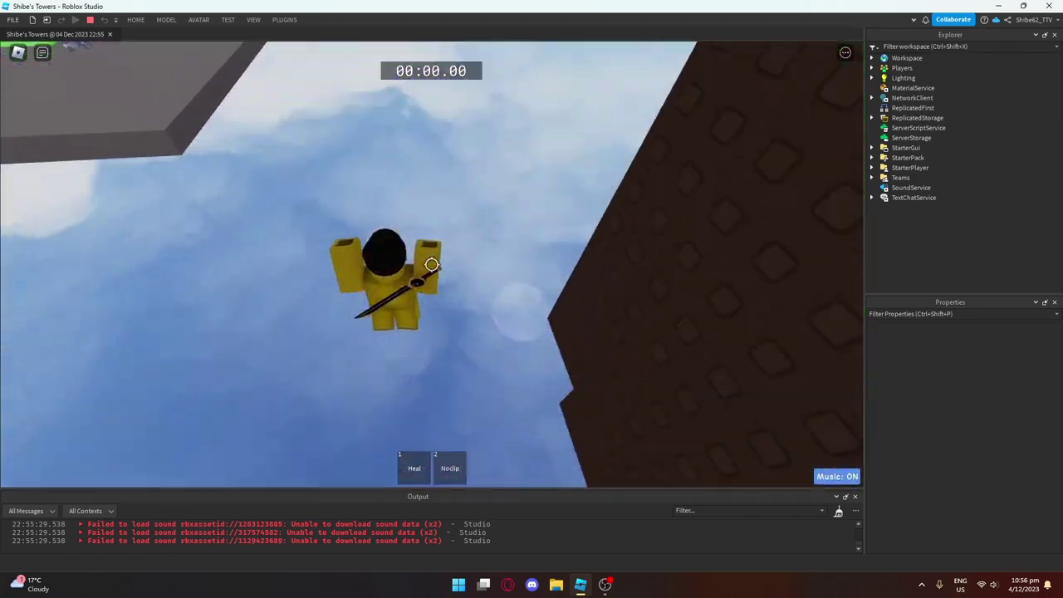
- Equip the Noclip tool and fly the character back up above the obby islands
key("2")
key("w")
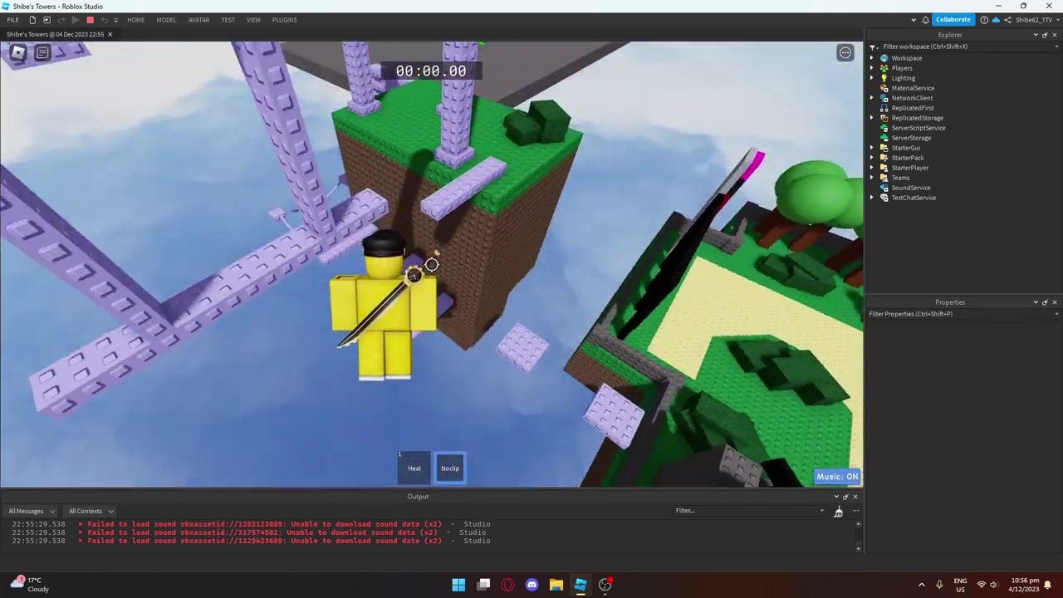
right_click_drag(431, 264, 431, 264)
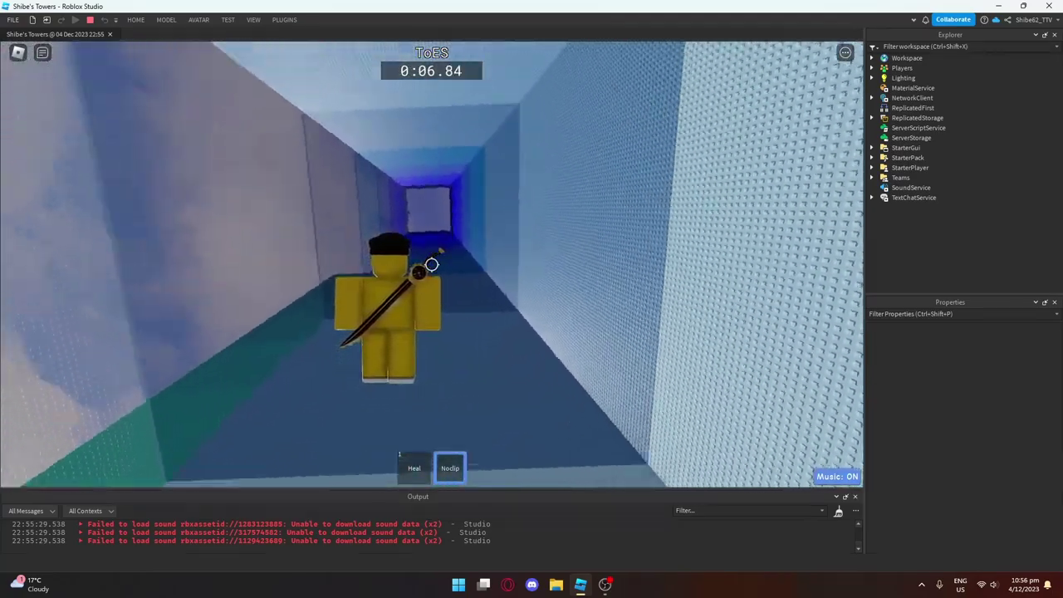
- Fly through the ToES tower with Noclip and up to the sparkling purple platform at its summit
key("w")
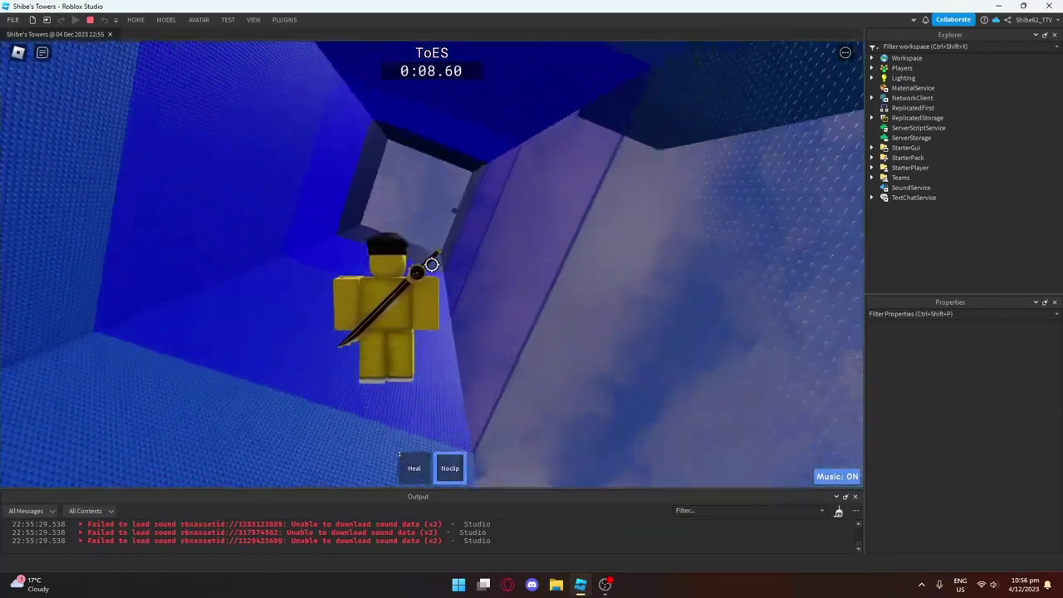
key("w")
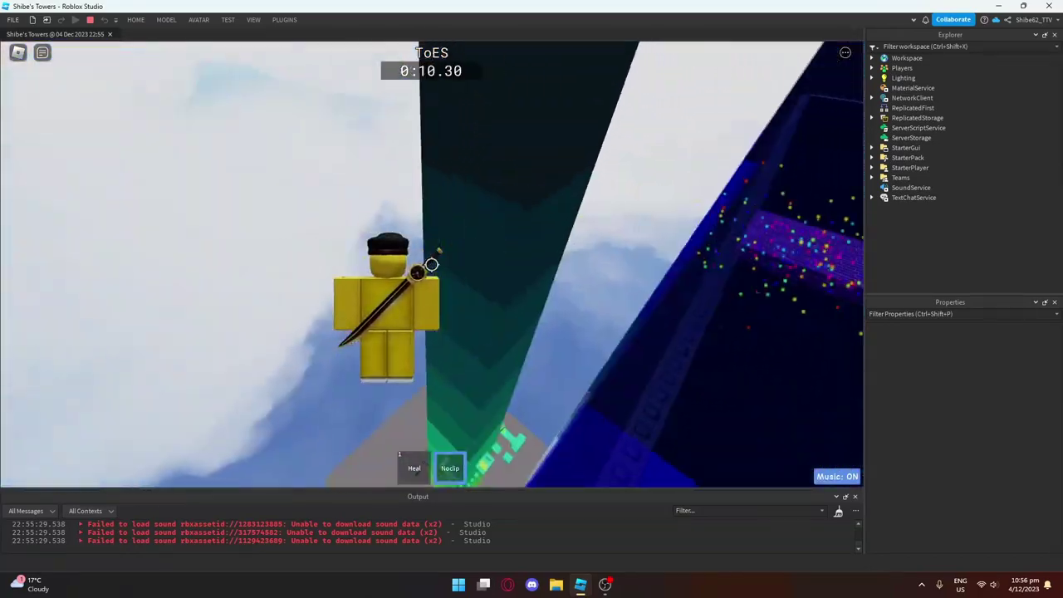
key("w")
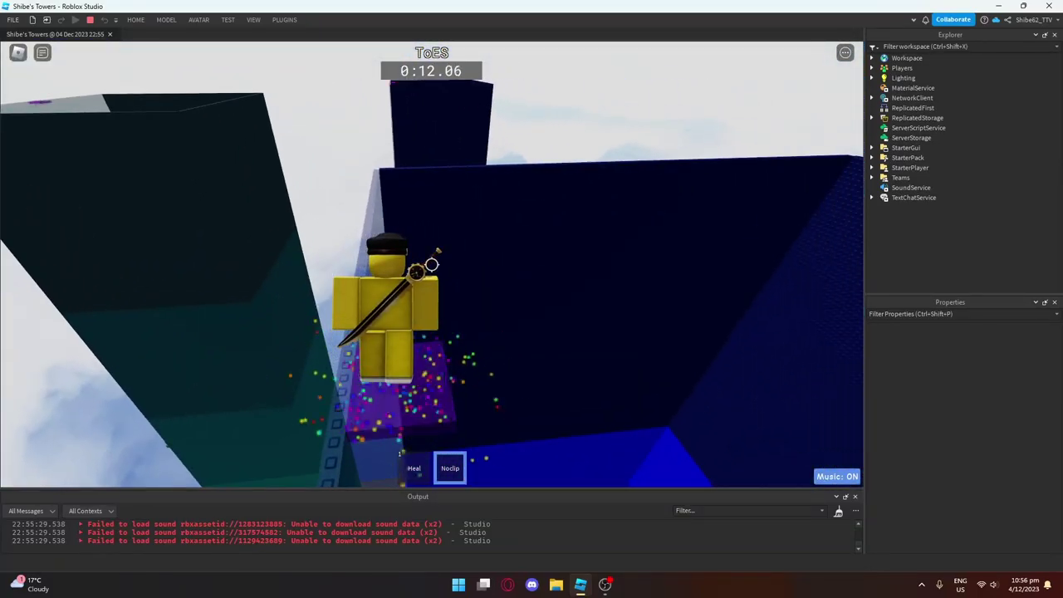
key("w")
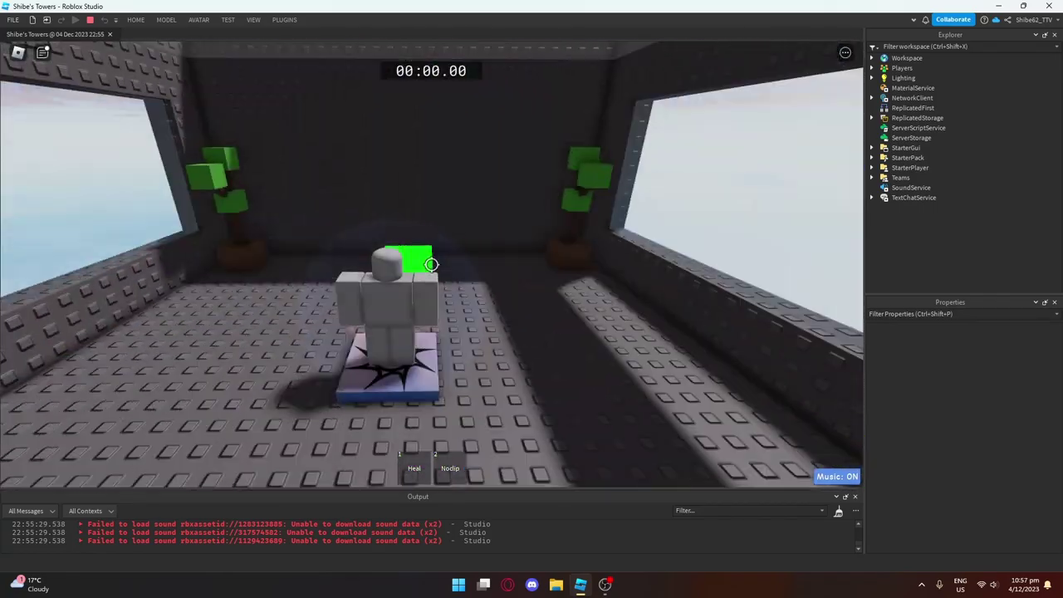
- Walk from the room's spawn pad onto the green block to return to the lobby, and continue onto the sand path
key("w")
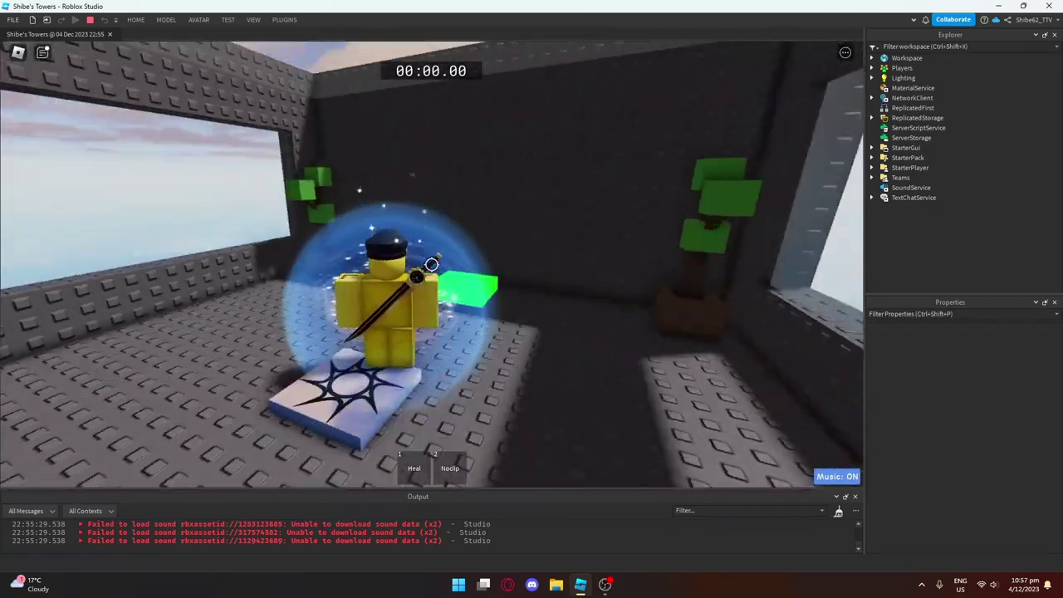
key("w")
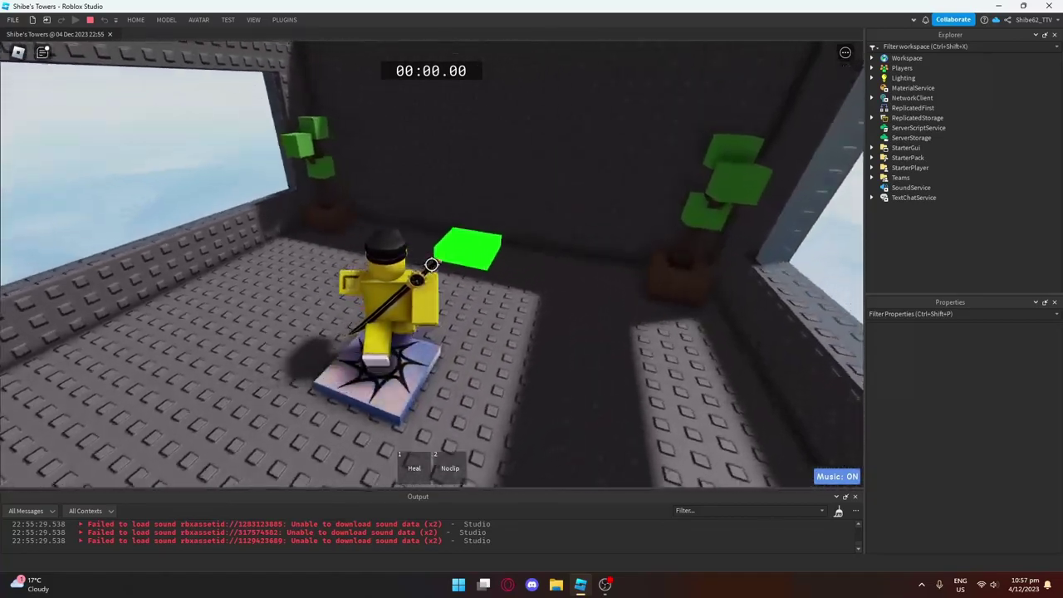
key("w")
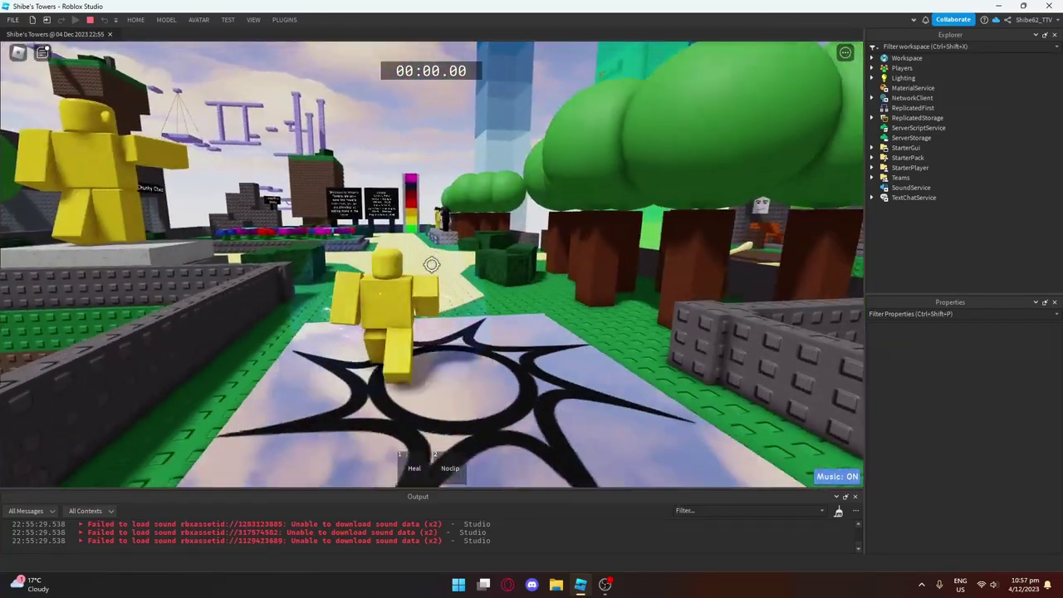
key("w")
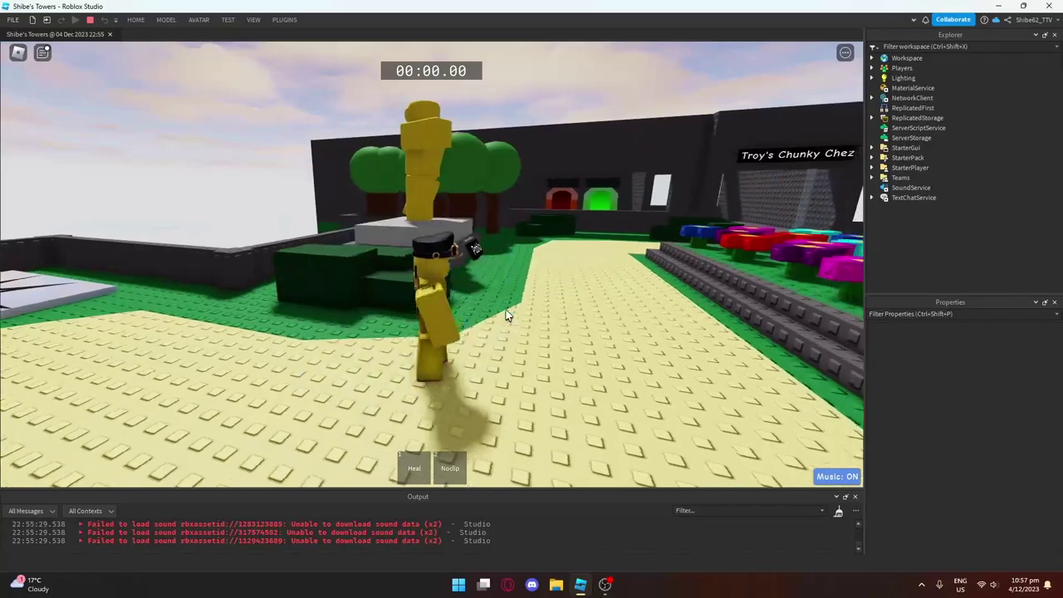
- Walk around the lobby's sand paths and look over the portals, the Chillax Zone, the statues and the welcome signs
key("s")
key("w")
right_click_drag(508, 314, 508, 314)
key("s")
key("w")
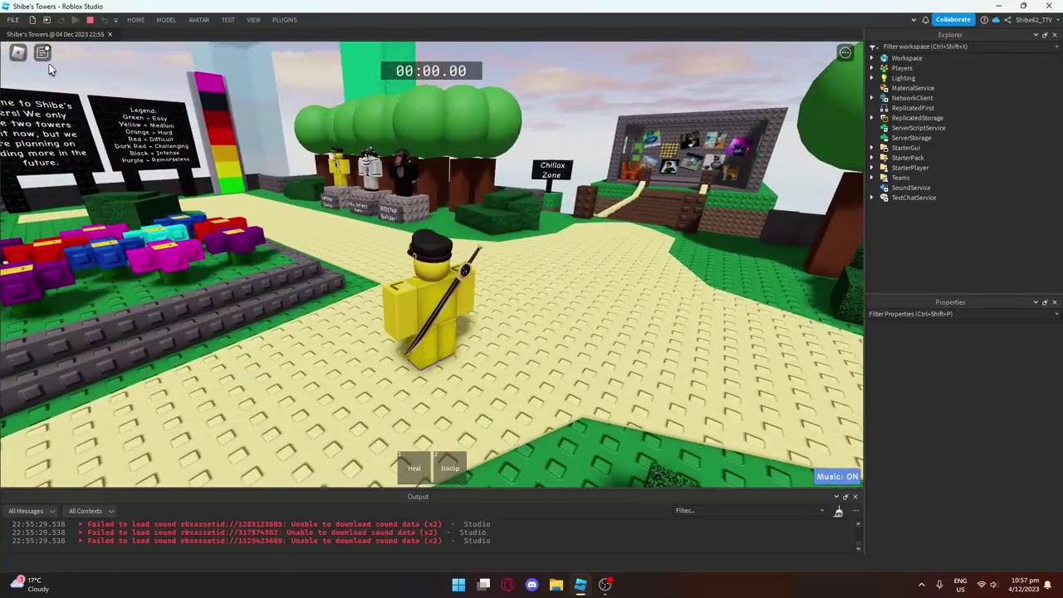
key("s")
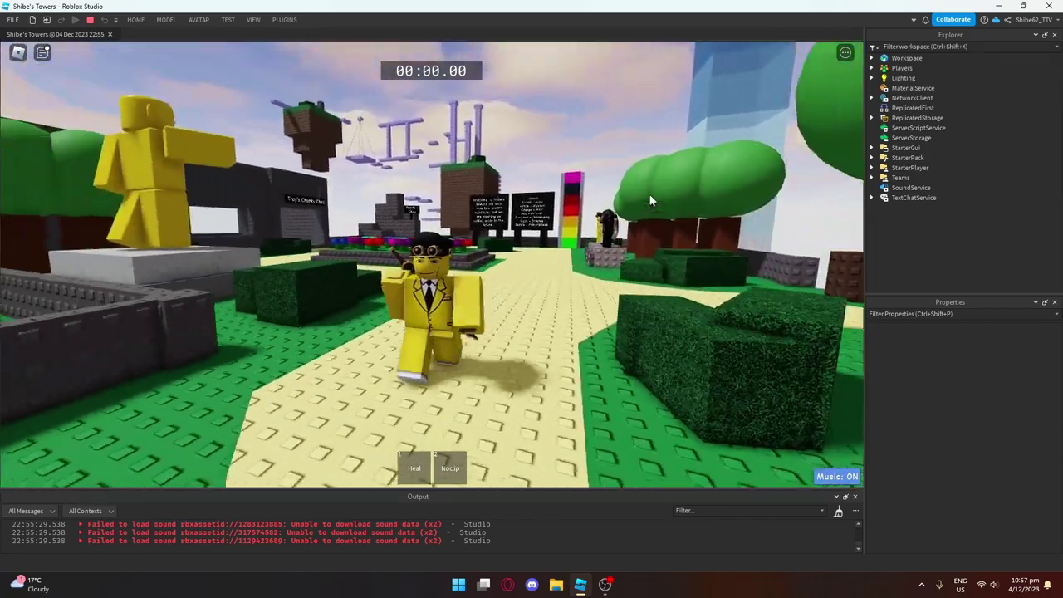
key("w")
right_click_drag(650, 201, 648, 200)
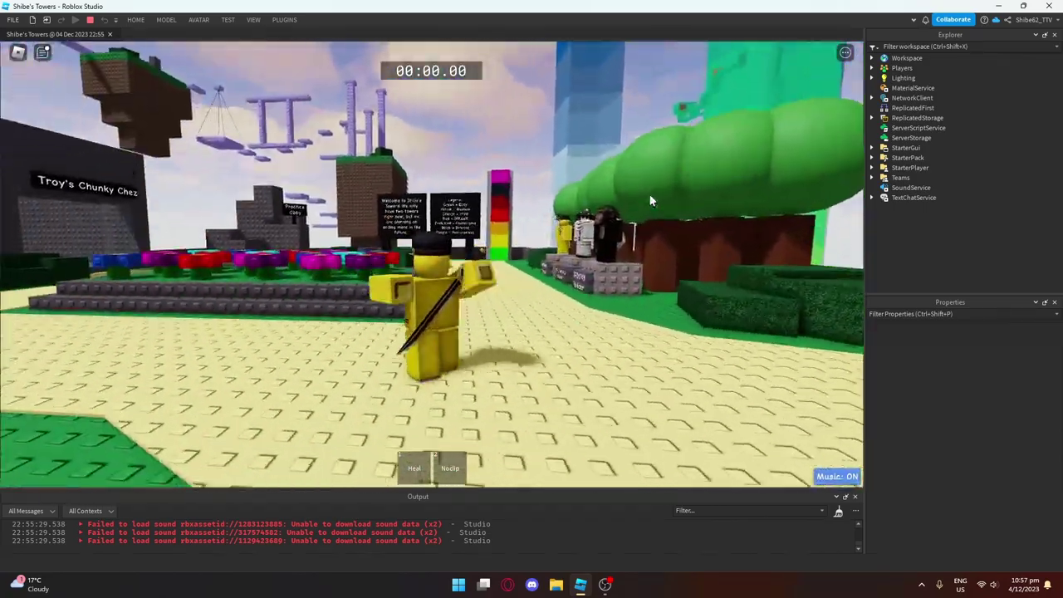
- Walk the character through the flower bed to its stone corner, facing away from the flowers
key("a")
key("s")
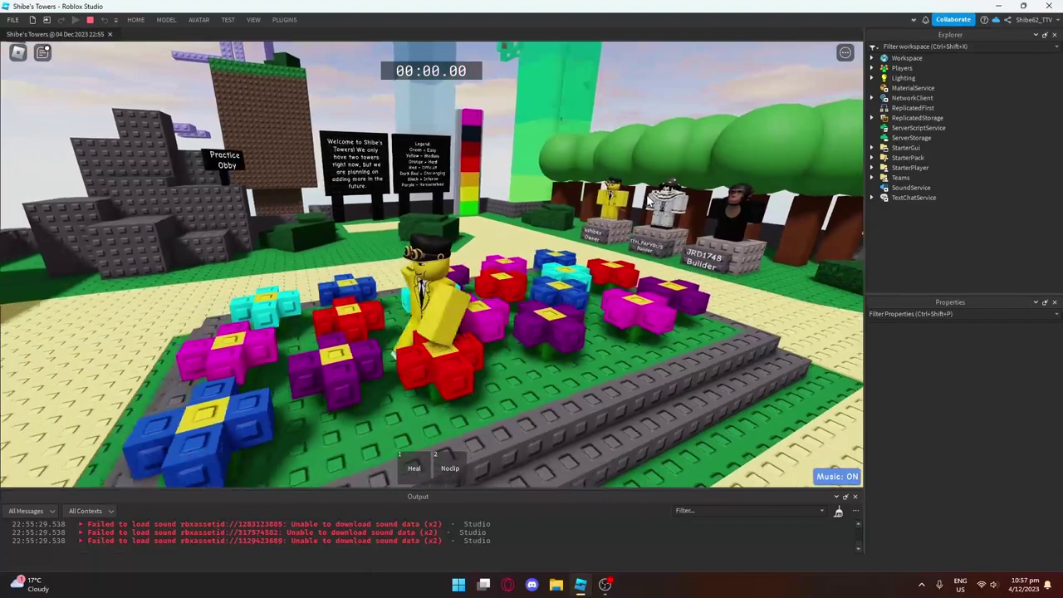
key("a")
key("s")
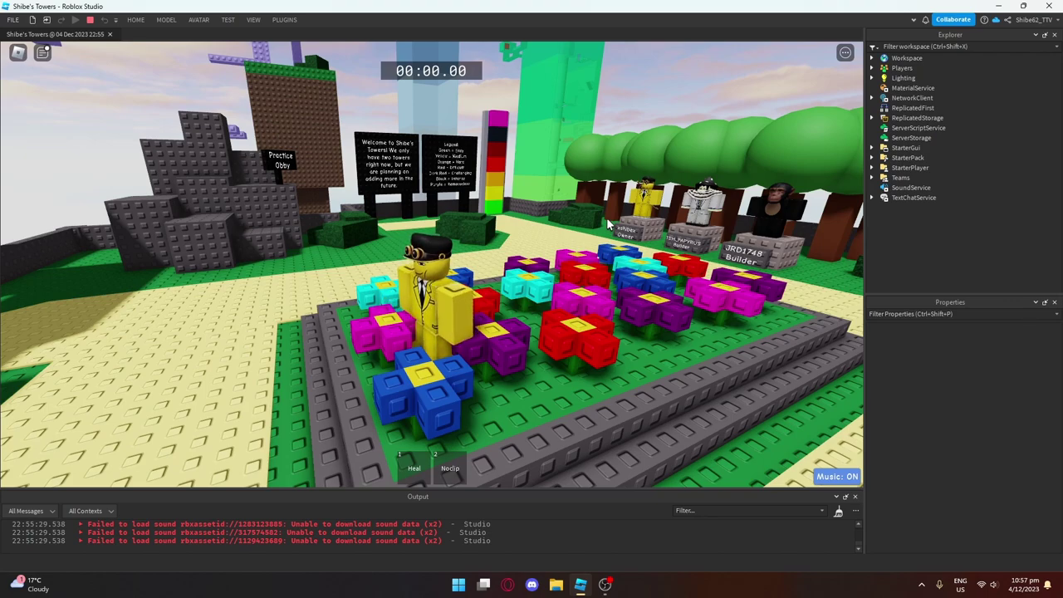
right_click_drag(449, 160, 449, 160)
key("s")
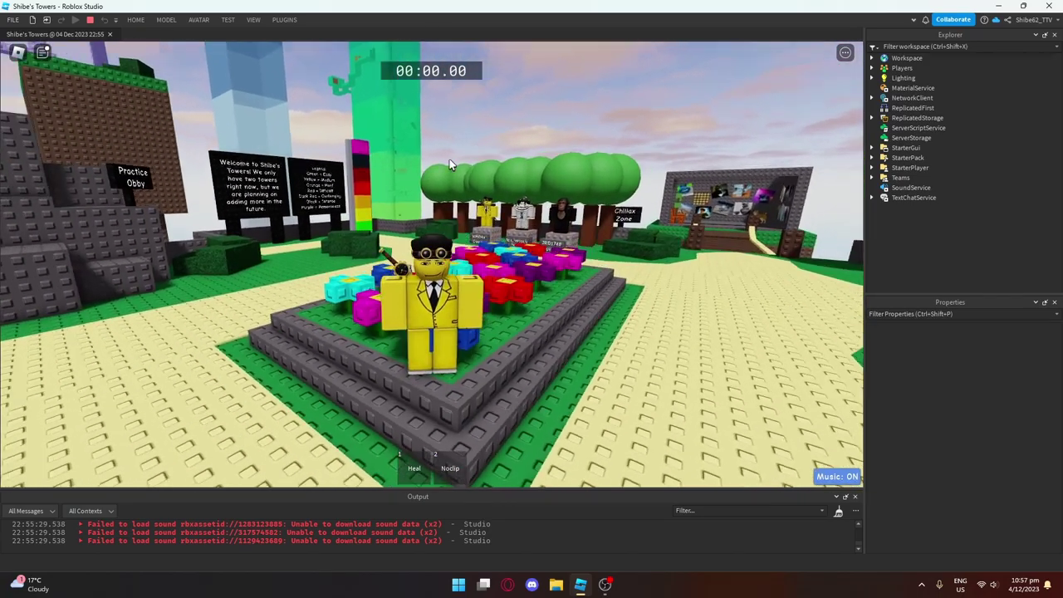
right_click_drag(449, 160, 449, 159)
key("w")
key("s")
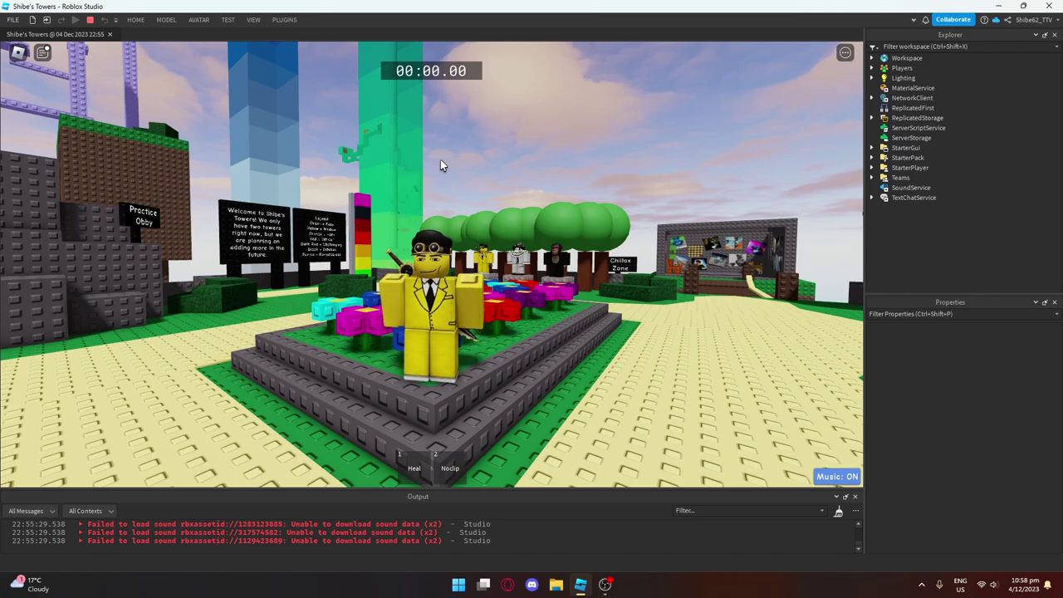
right_click_drag(462, 303, 449, 324)
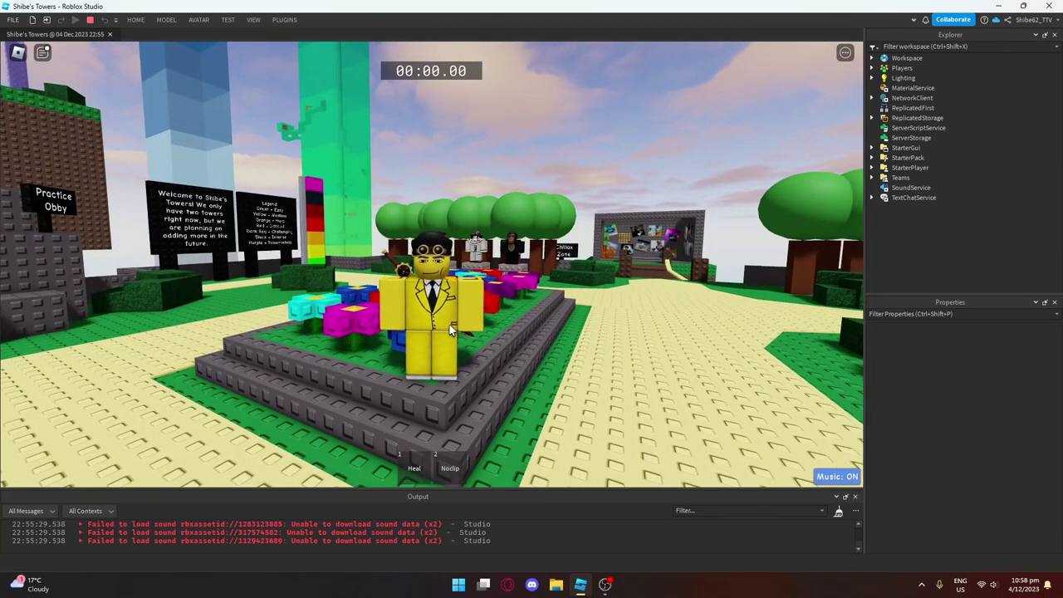
right_click_drag(424, 340, 424, 341)
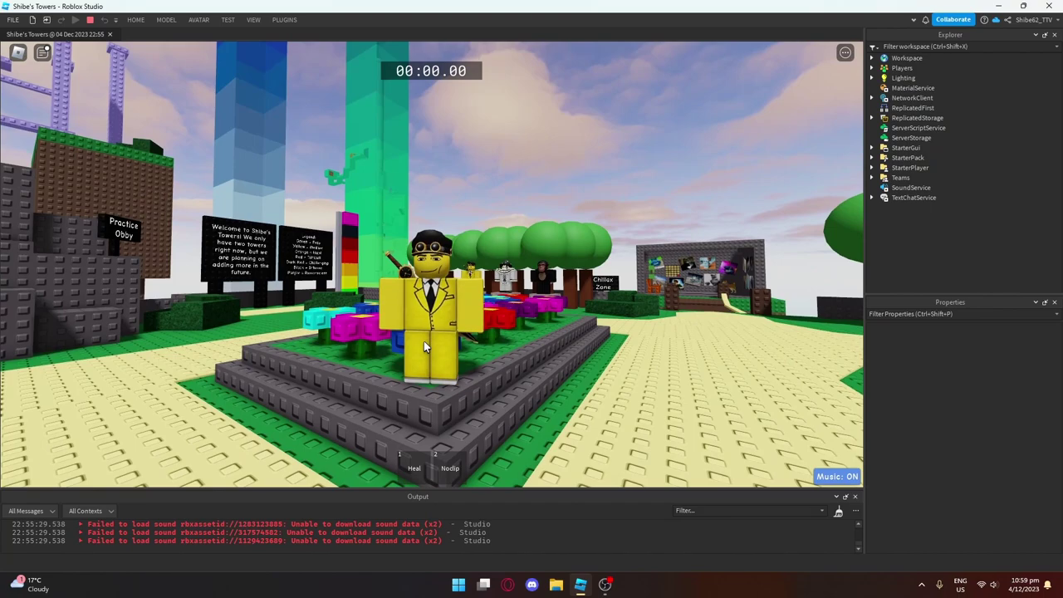
right_click_drag(513, 378, 519, 382)
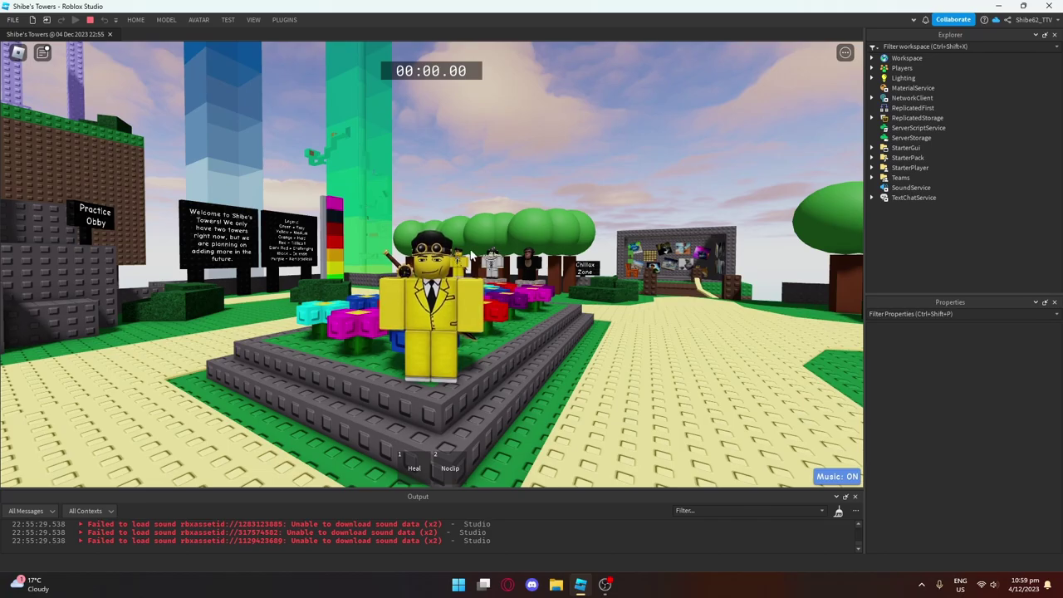
- Move the character to another corner of the flower bed, with the Pablo statue and builder statues in view behind it
right_click_drag(467, 296, 460, 307)
key("d")
key("w")
key("s")
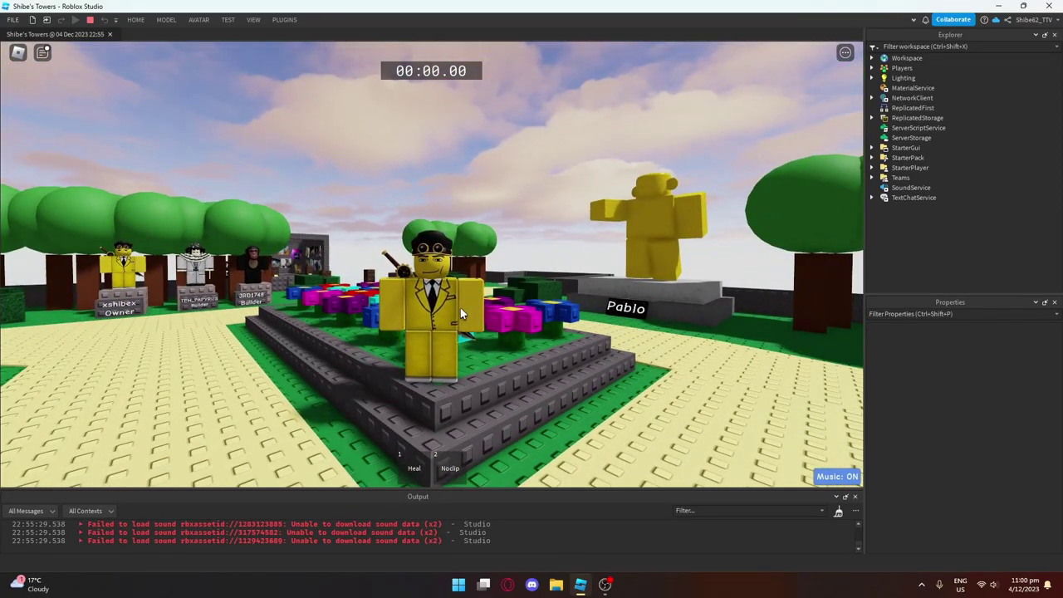